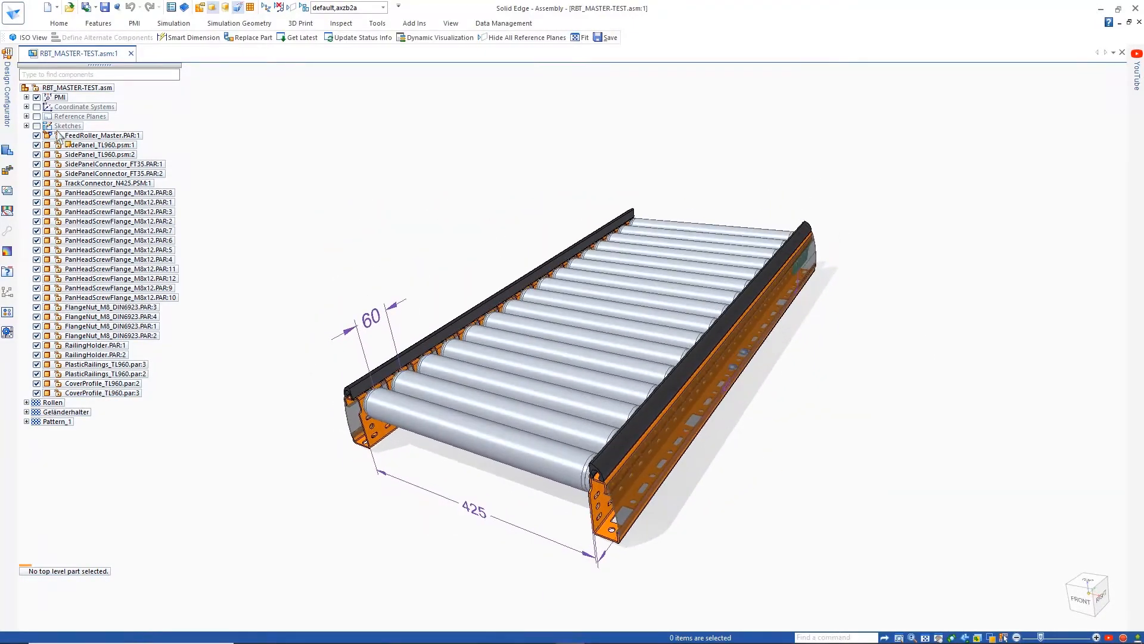
- Open the Design Configurator, keep it pinned open, and pick a roller in the model with the Model Picker
click(7, 104)
click(280, 49)
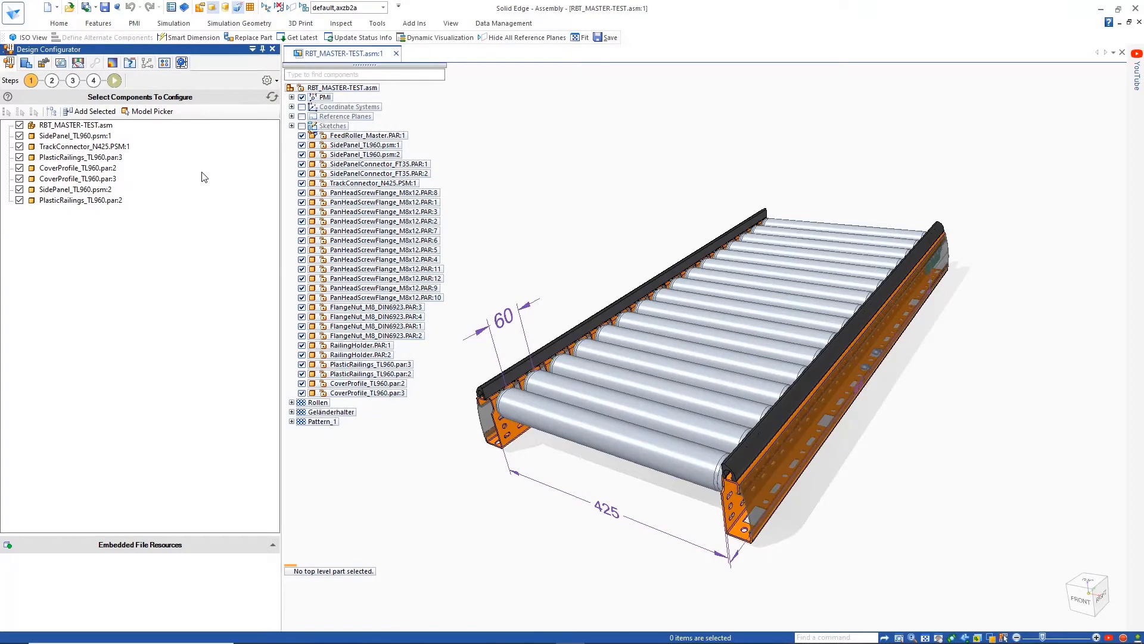
click(152, 112)
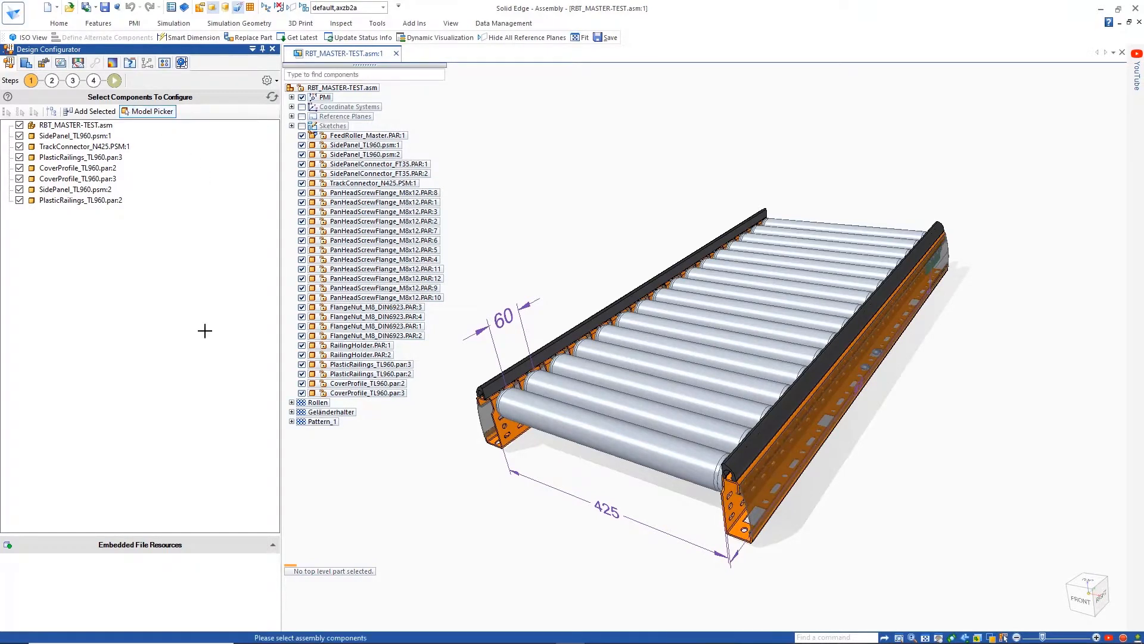
click(545, 413)
- Go to the master input field definitions and render the Length (L) field as a dropdown
click(51, 80)
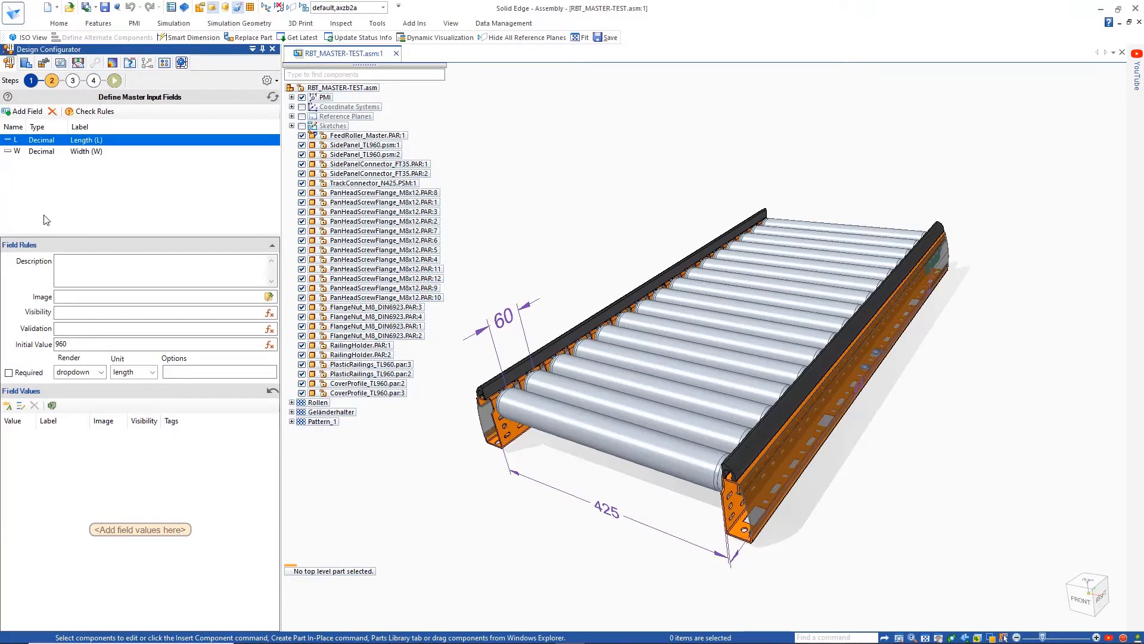
click(100, 372)
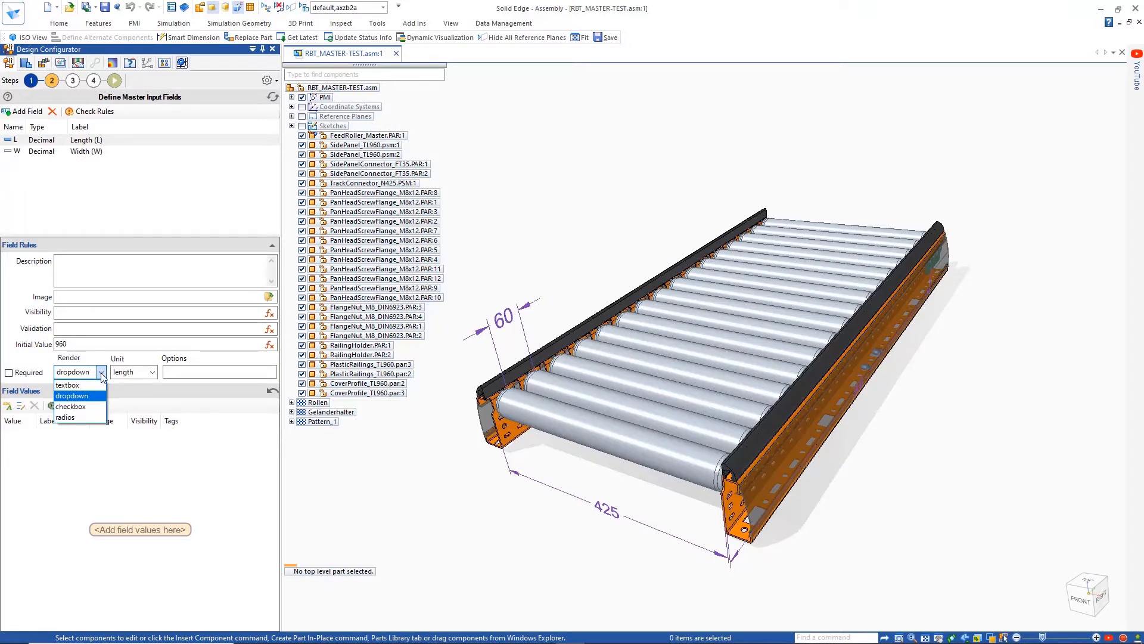
click(72, 395)
- Add the individual values 960 and 1020 to the Length (L) field
click(7, 405)
click(16, 433)
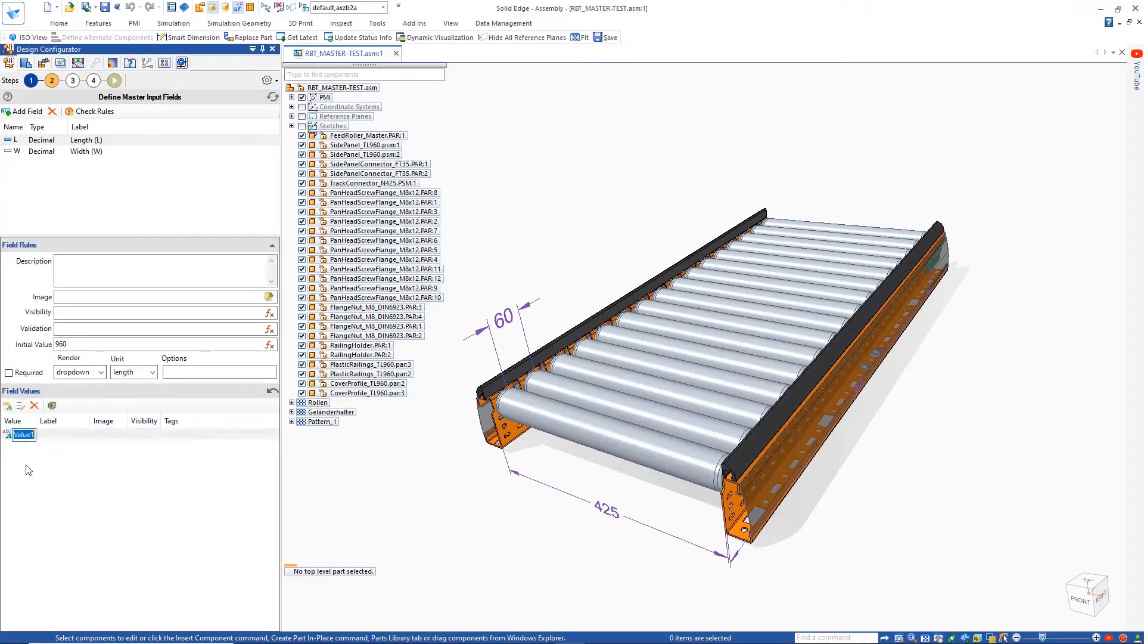
text(960)
key(Return)
click(8, 408)
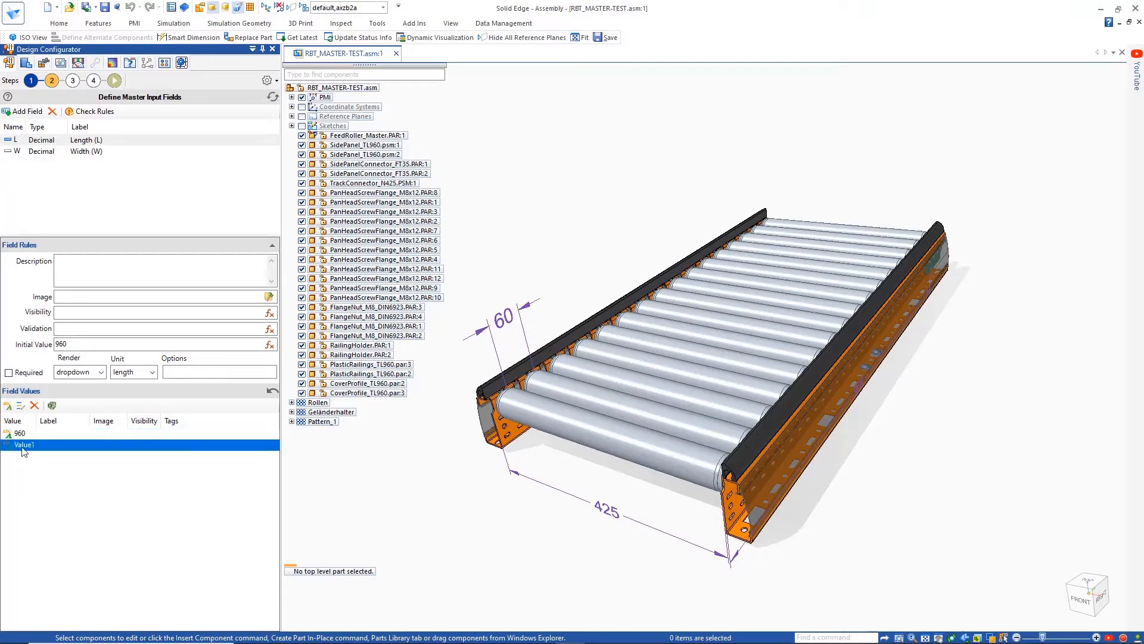
click(22, 446)
text(1020)
key(Return)
- Paste the multiple values 960, 1020, 1050, 1080, 1140 and 1440 into the Length (L) field's value list
click(21, 406)
key(ctrl+v)
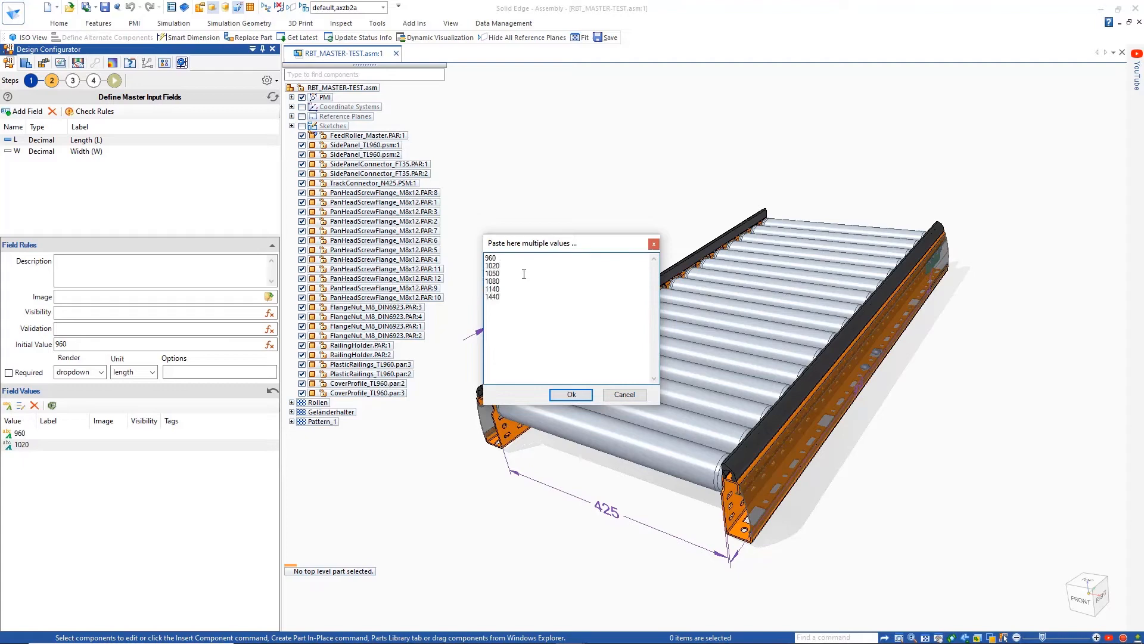
click(570, 394)
- Assign the image file CONVEYOR.png to the Length (L) field
click(269, 296)
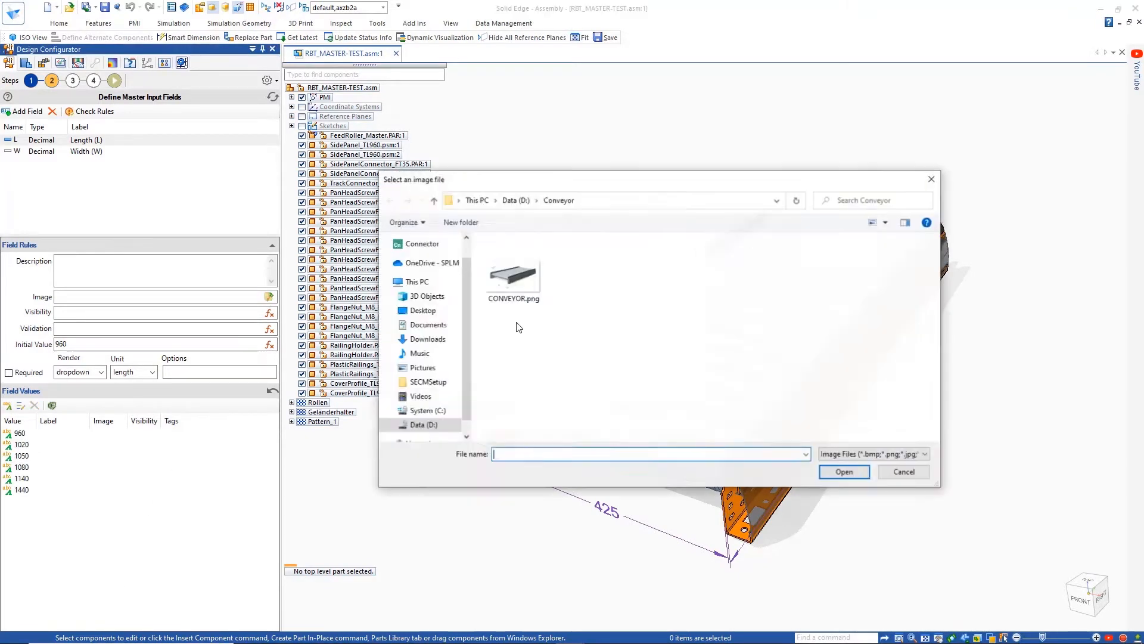
double_click(513, 277)
click(669, 407)
- Add the field values 425 and 725 to the Width (W) field
click(22, 155)
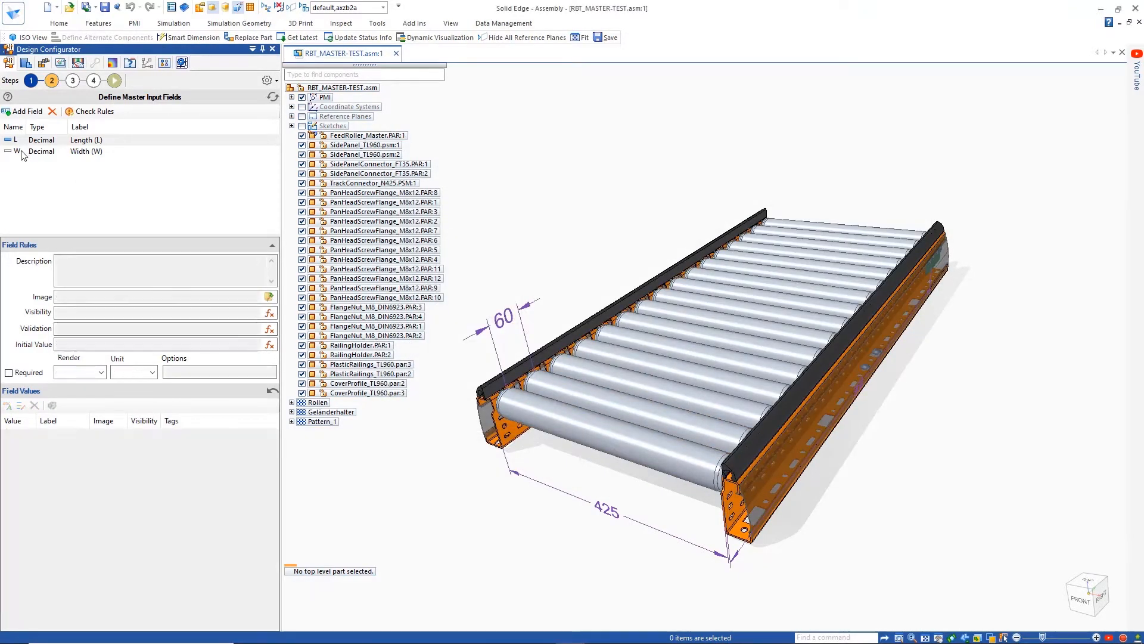
click(9, 407)
click(8, 407)
double_click(22, 435)
text(42)
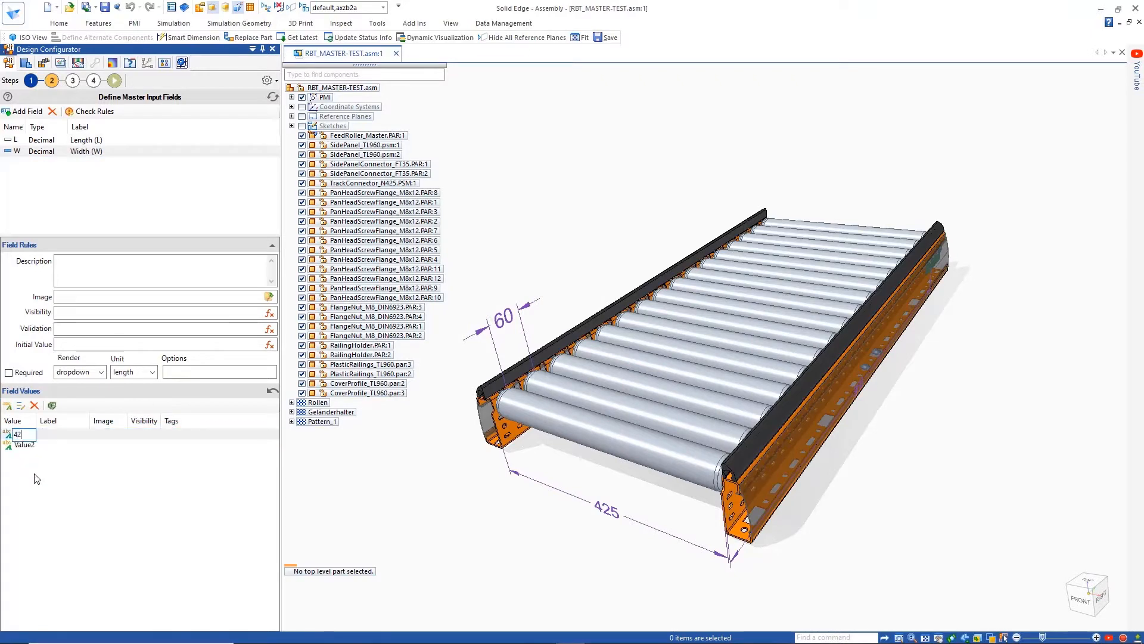
text(5)
key(Return)
double_click(25, 446)
text(72)
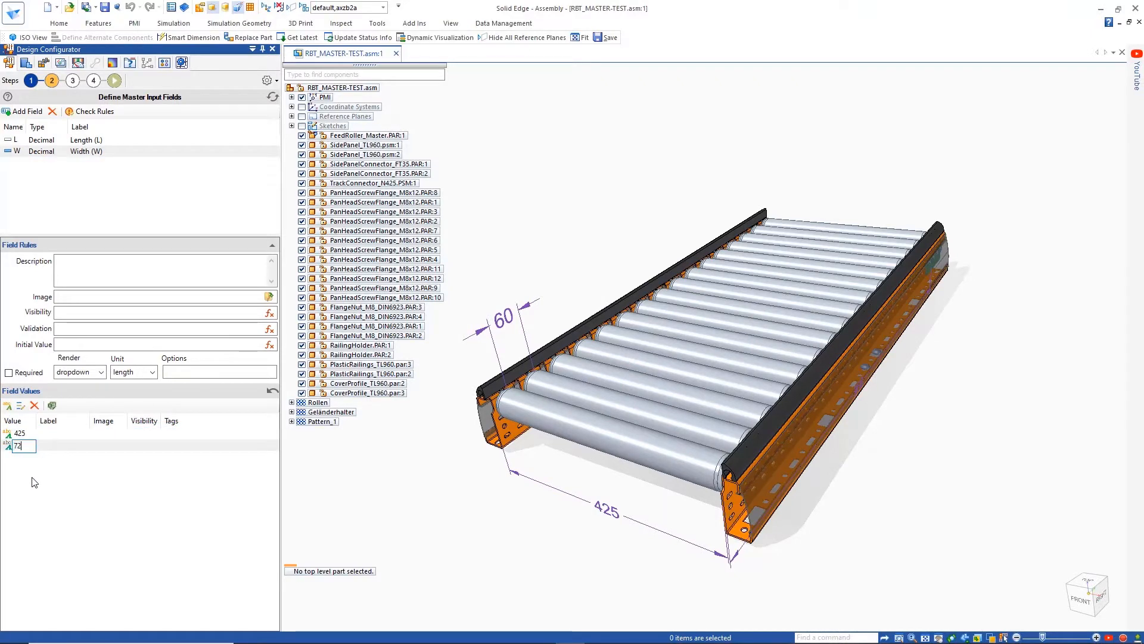
text(5)
key(Return)
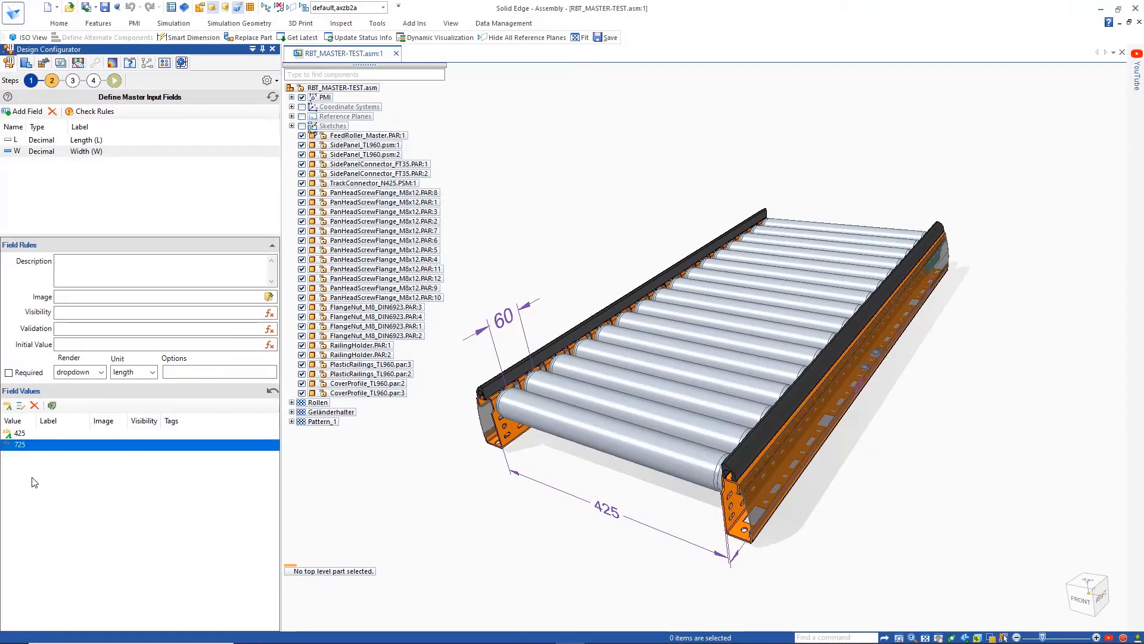
- Add a decimal input field P labelled "Pitch (P)" and render it as radios
click(28, 113)
text(P)
key(Tab)
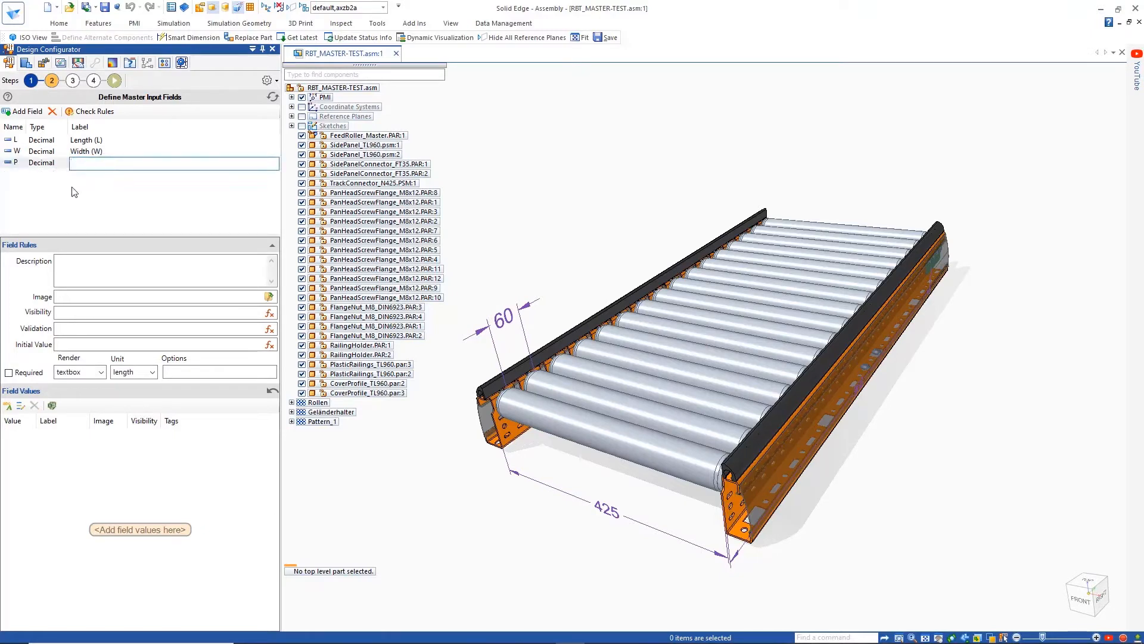
text(Pitch (P))
click(101, 372)
click(71, 395)
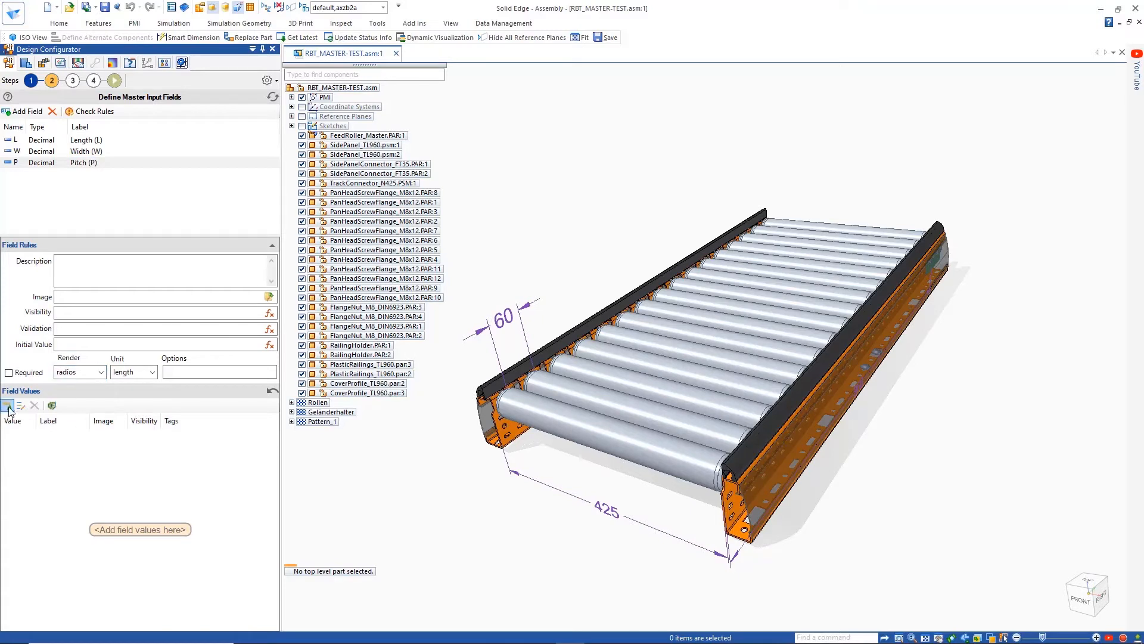
- Add the field values 60 and 90 to the Pitch (P) field
click(8, 409)
click(9, 410)
double_click(24, 434)
text(60)
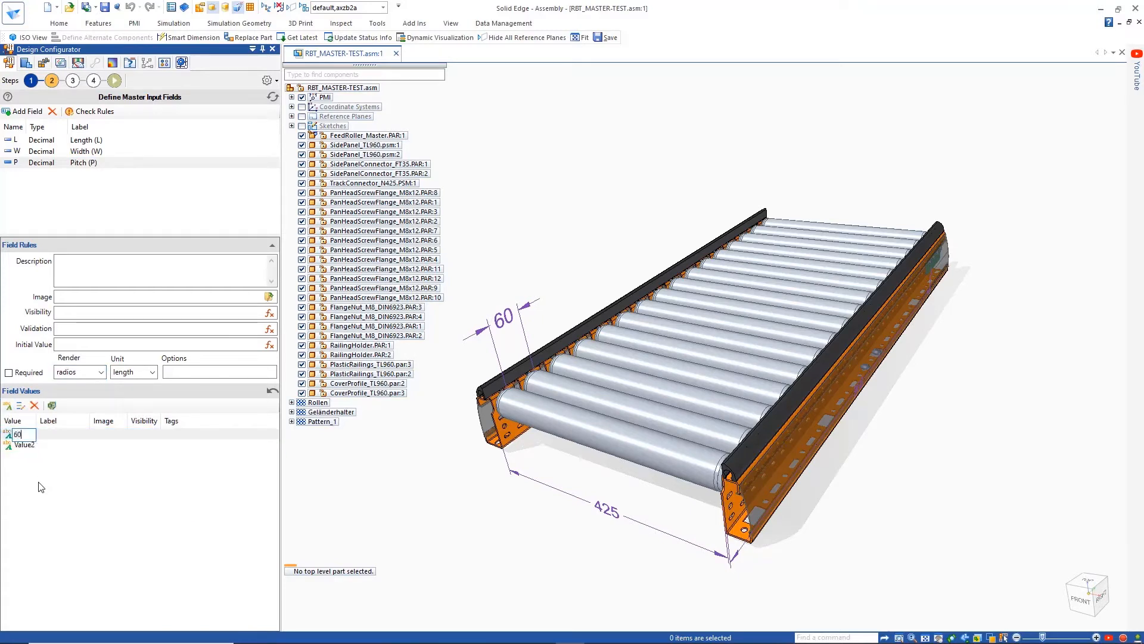
key(Return)
text(90)
key(Return)
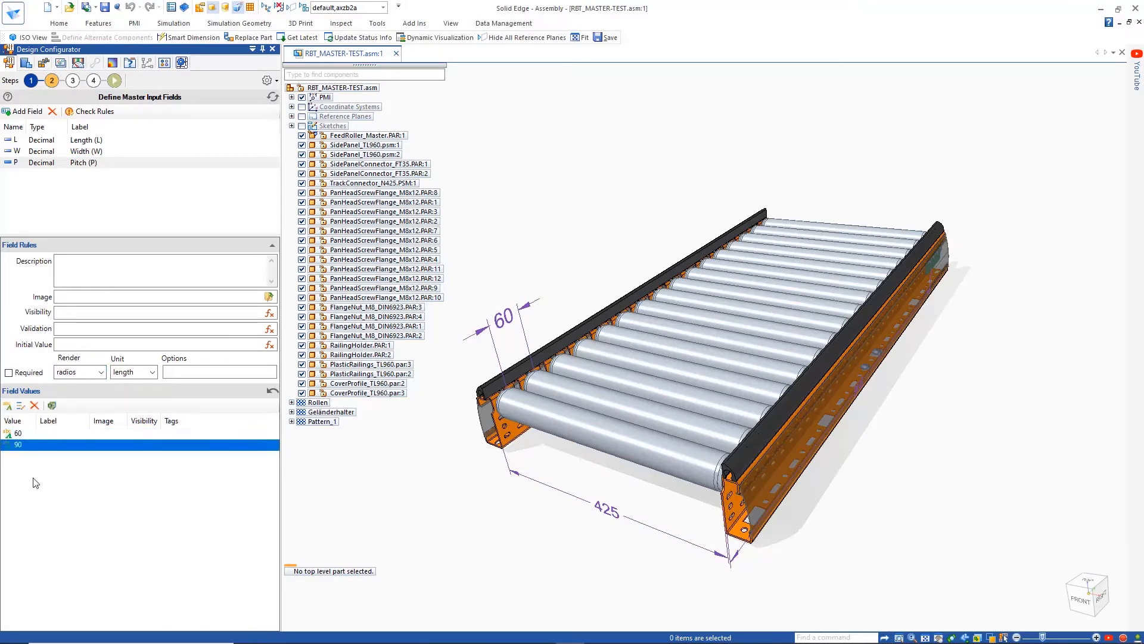
- Open the visibility expression of the pitch value 60 and expand the Input variables
click(148, 433)
click(153, 435)
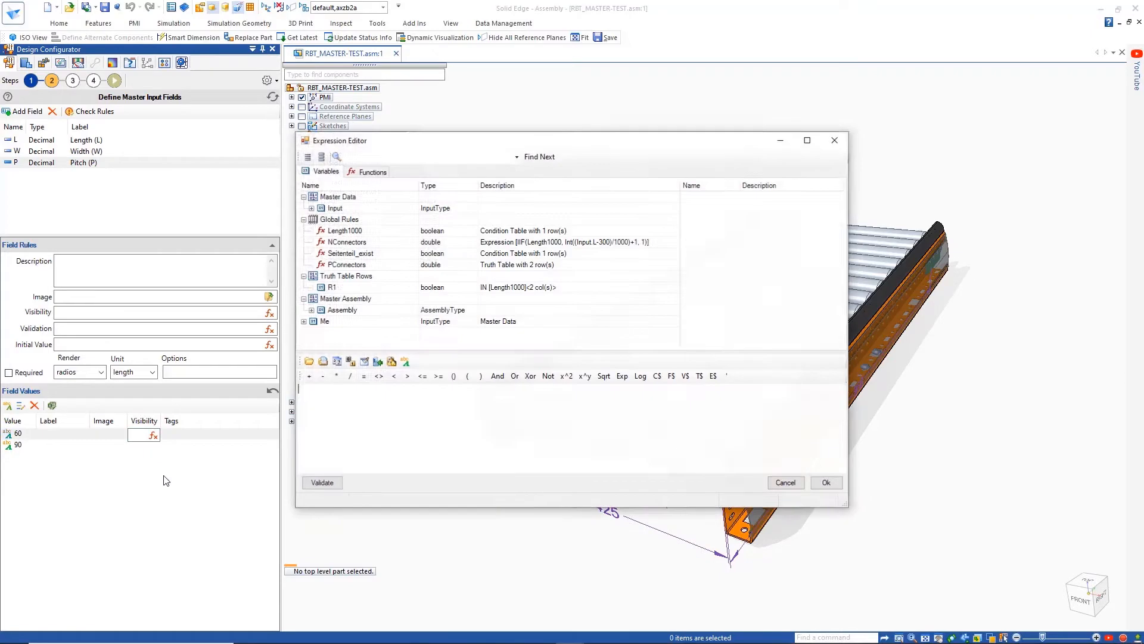
click(311, 209)
- Try the visibility condition Input.L=1020 Or Input.L=1440 for the pitch value 60, and clear the expression
double_click(336, 232)
click(364, 376)
double_click(362, 405)
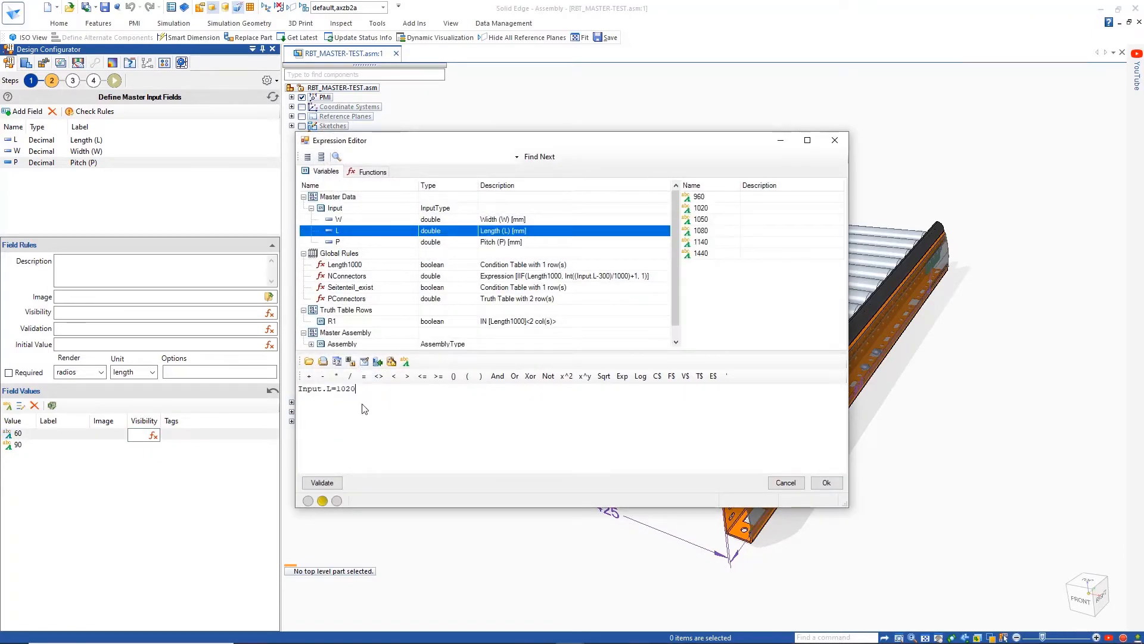
click(513, 376)
double_click(353, 234)
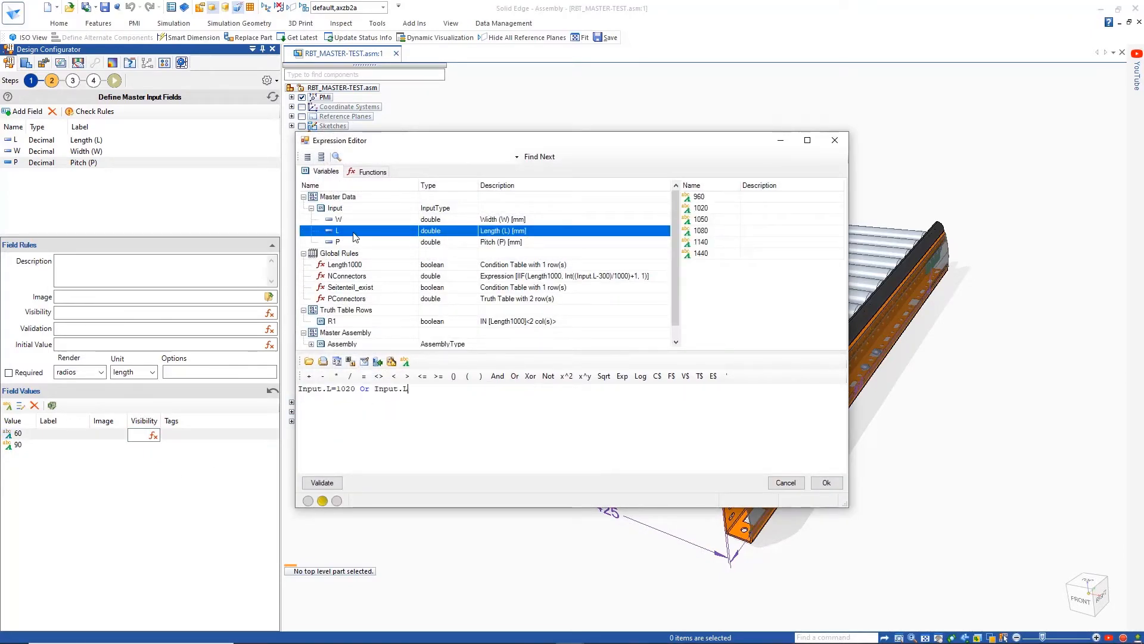
click(364, 376)
double_click(433, 450)
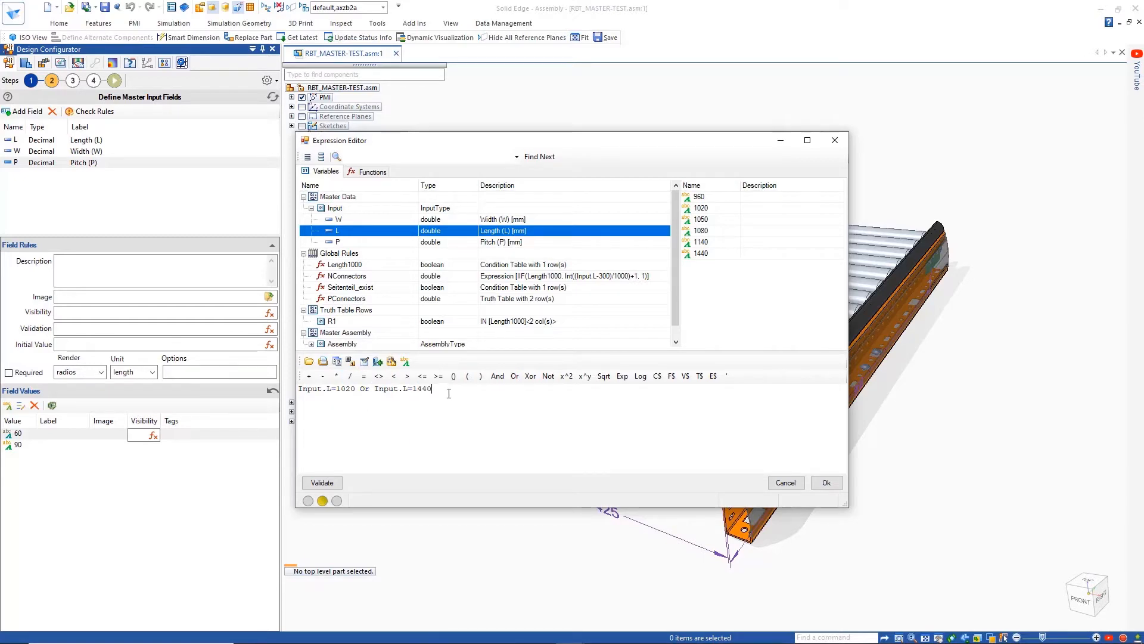
key(ctrl+a)
key(Delete)
- Insert the Mod(val1, val2) function into the visibility expression of the pitch value 60
click(370, 172)
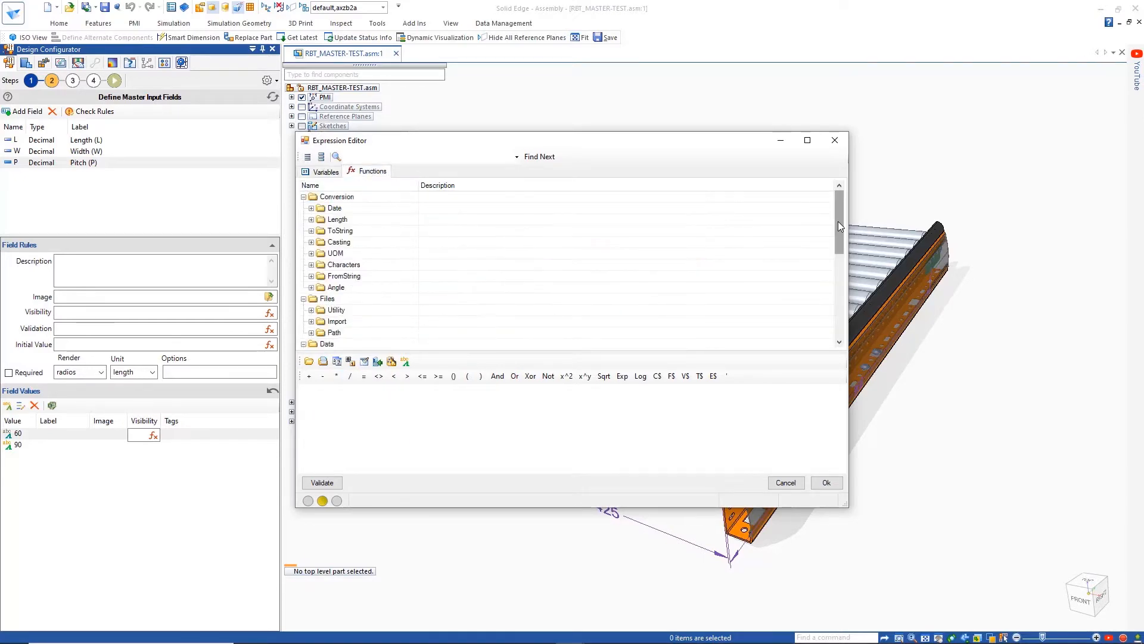
drag(838, 225, 841, 318)
click(311, 243)
drag(838, 274, 838, 293)
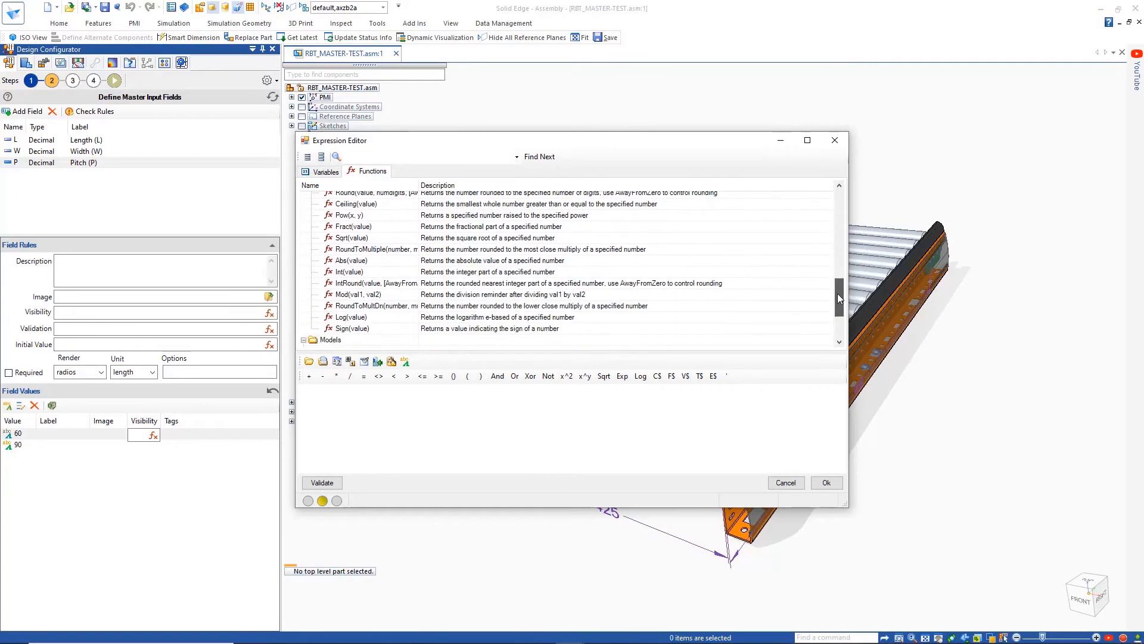
double_click(357, 295)
- Complete the expression as Mod(Input.L-60, 60)=0, validate it, and accept it as the visibility rule of the pitch value 60
double_click(327, 388)
click(325, 172)
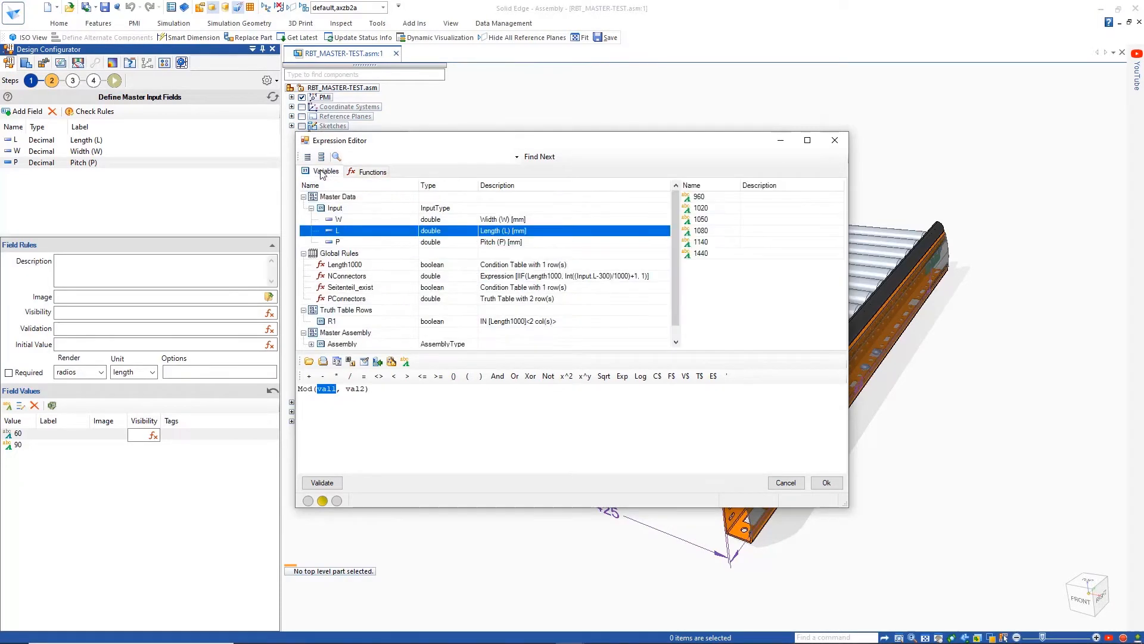
double_click(343, 232)
text(-60)
double_click(384, 388)
text(60)
key(Right)
click(364, 376)
text(0)
click(322, 483)
click(826, 482)
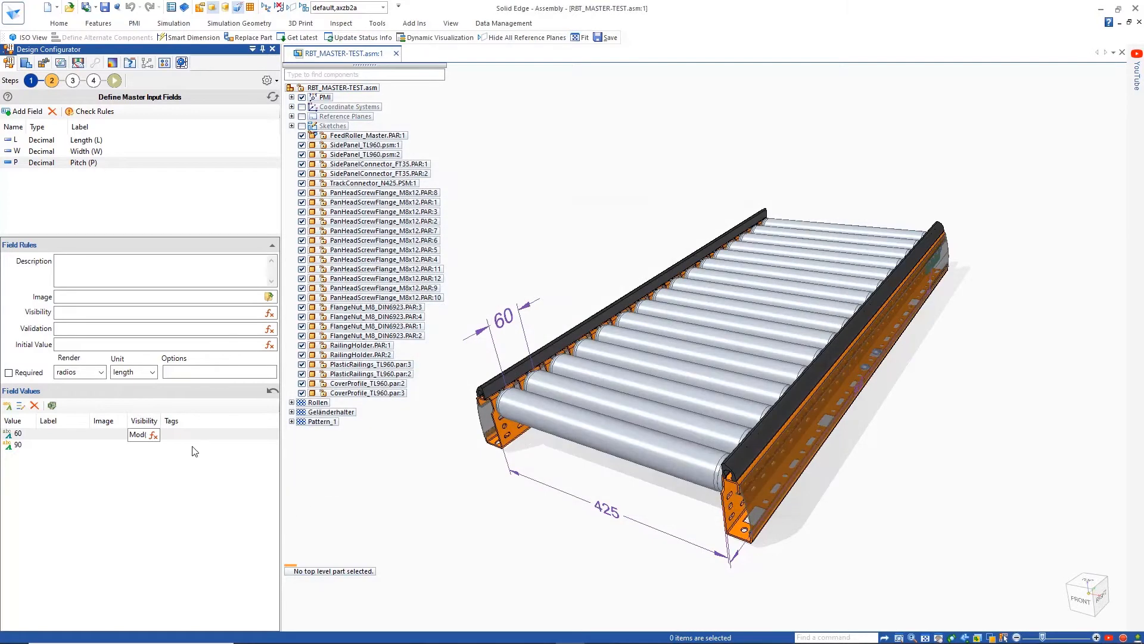
- Copy the visibility rule to the pitch value 90 and change it to Mod(Input.L-60, 90)=0
click(200, 438)
click(159, 437)
right_click(159, 436)
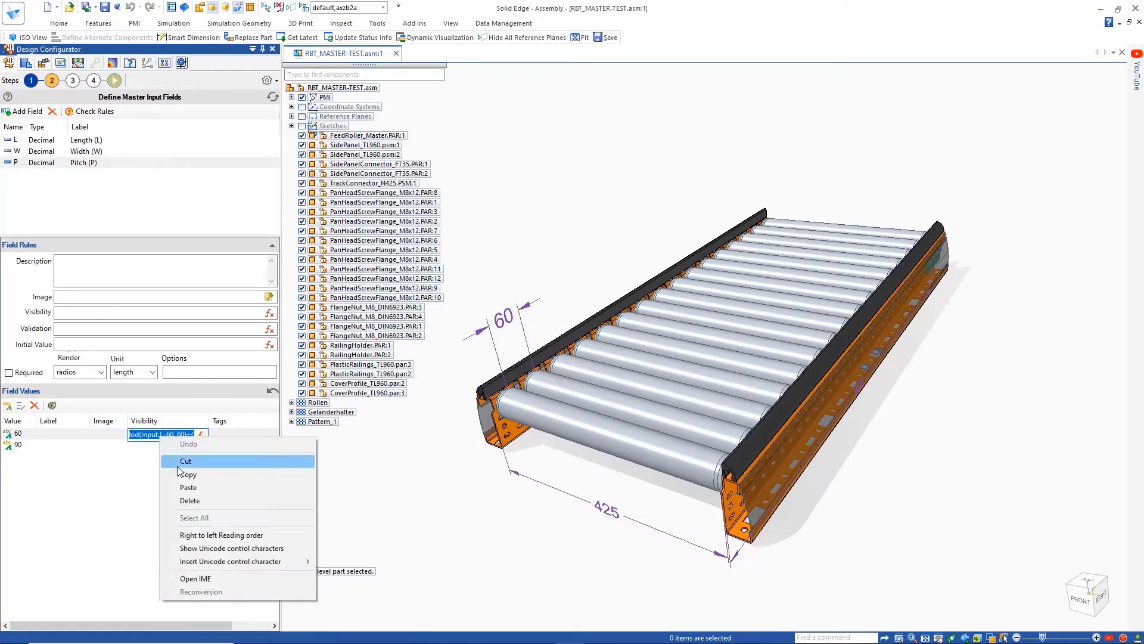
click(180, 473)
click(157, 446)
right_click(157, 446)
click(185, 497)
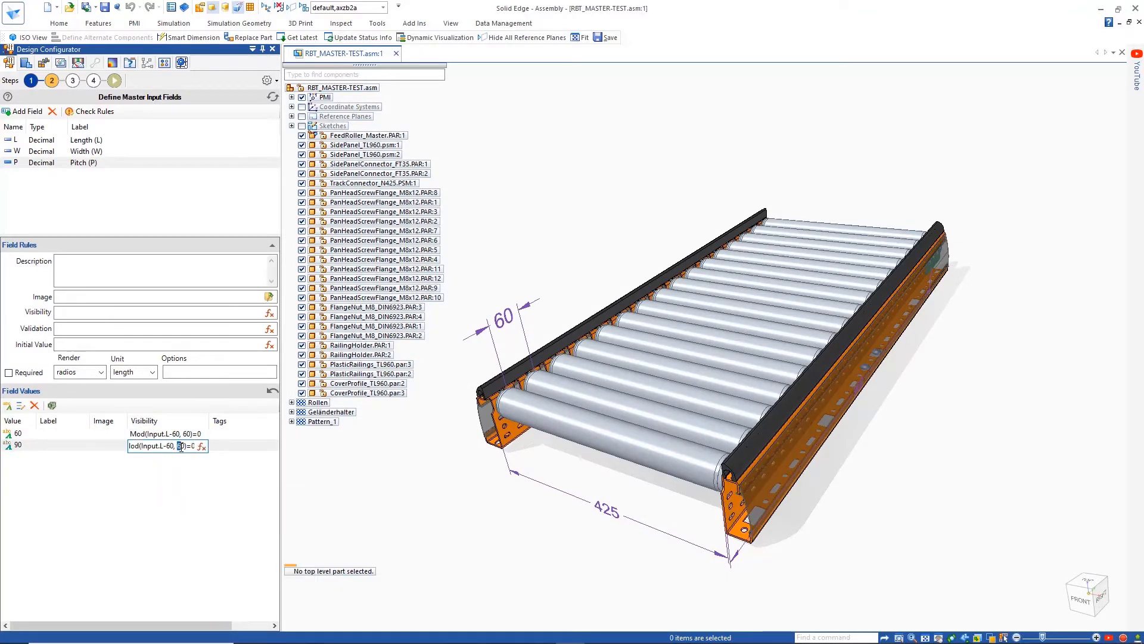
text(90)
click(176, 482)
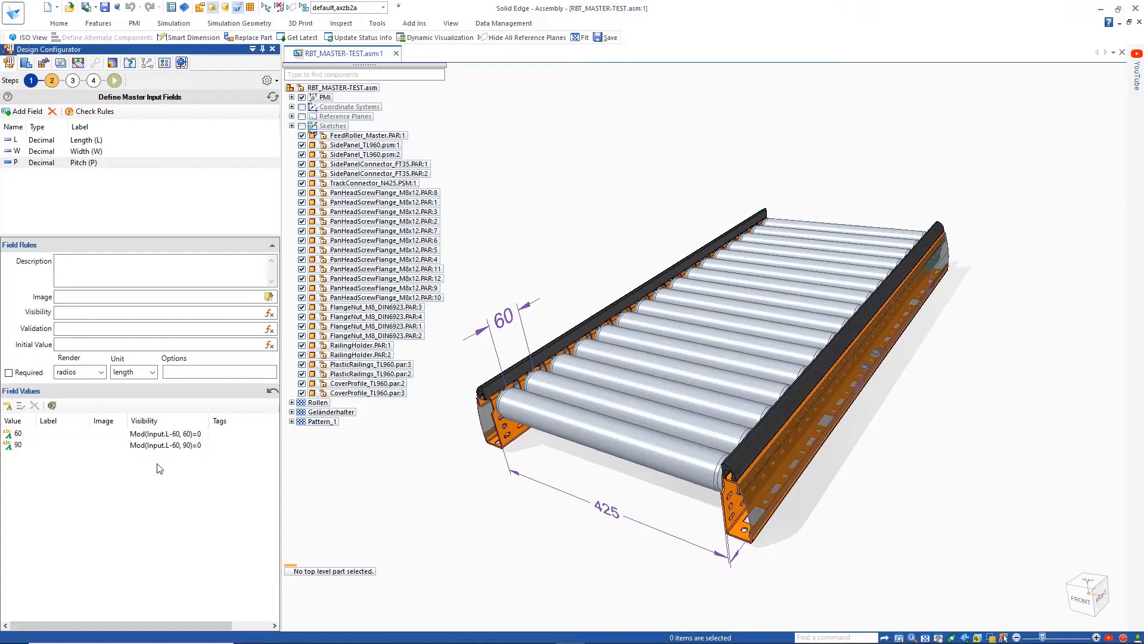
- Open the configuration execution form and choose length 1440 to check which pitch options are offered
click(114, 81)
click(36, 259)
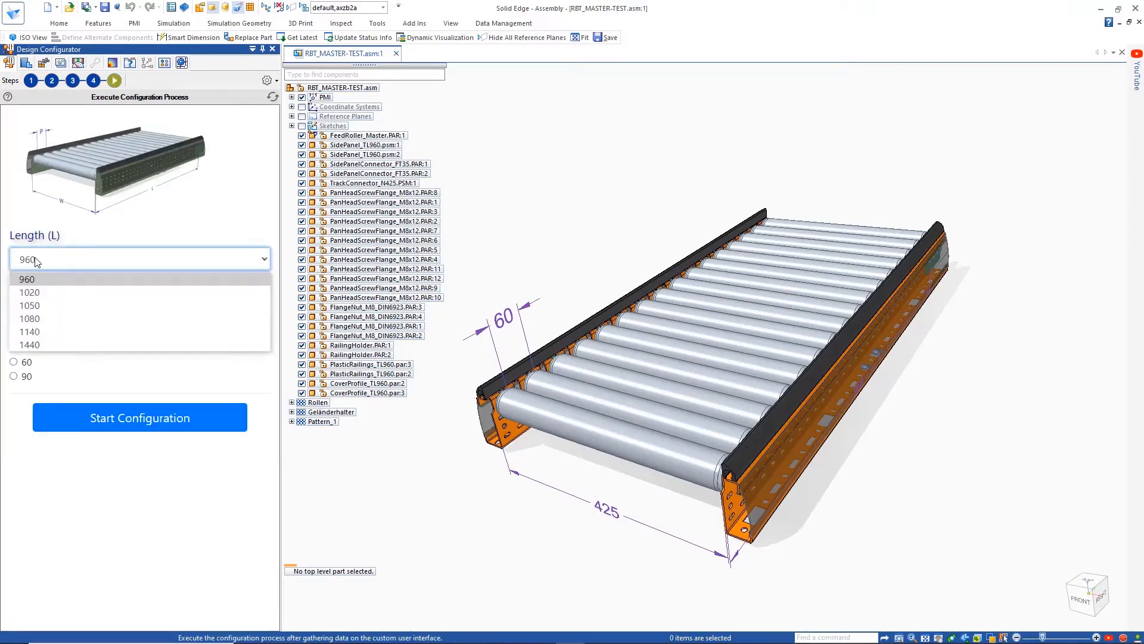
click(33, 328)
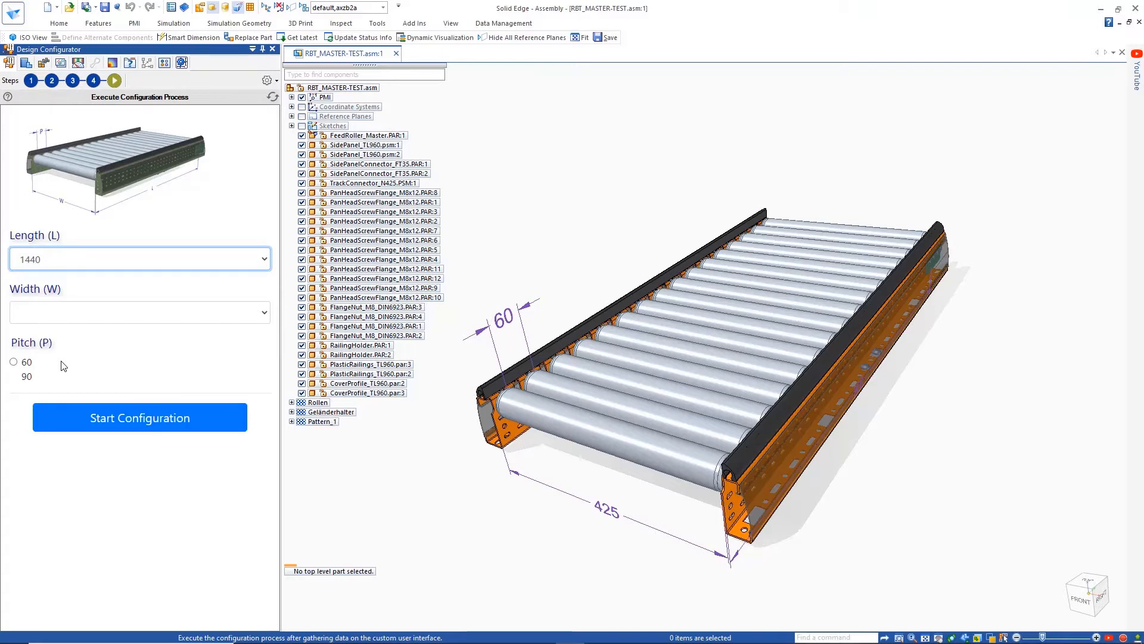
- Go to the rule definitions and examine the available rule types and the Length1000, NConnectors and PConnectors rules
click(73, 80)
click(68, 112)
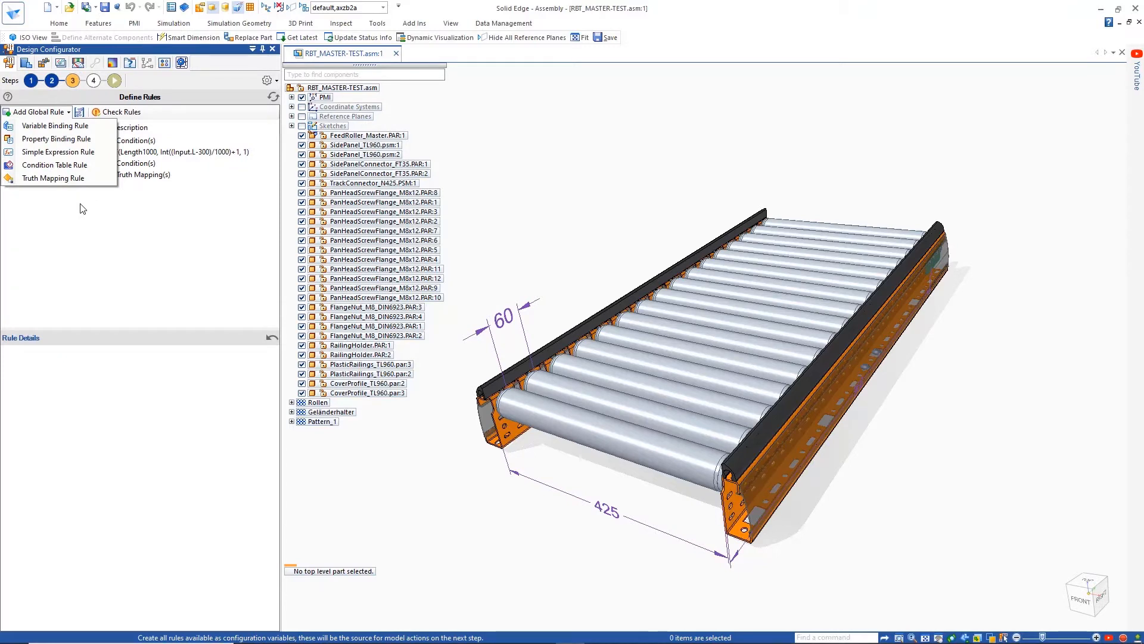
click(83, 208)
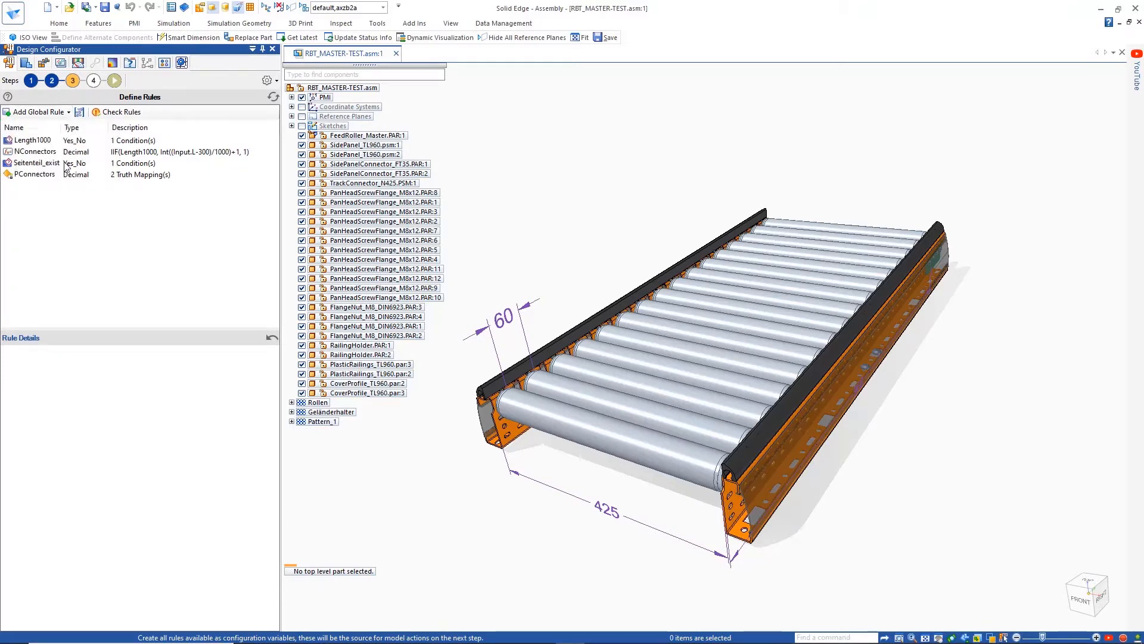
click(36, 141)
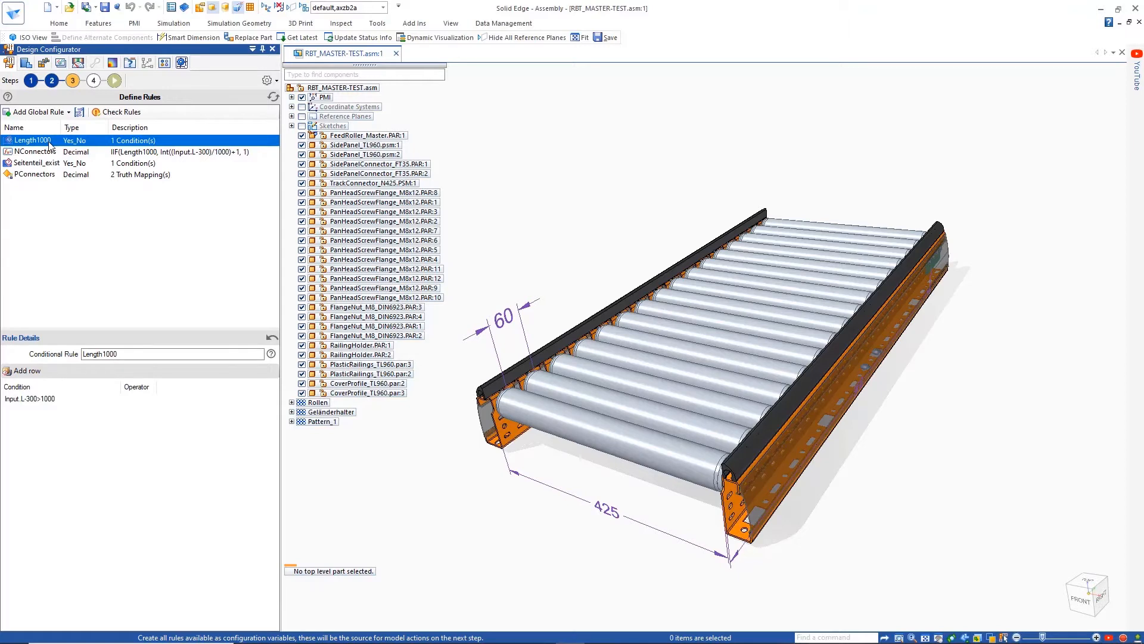
click(39, 152)
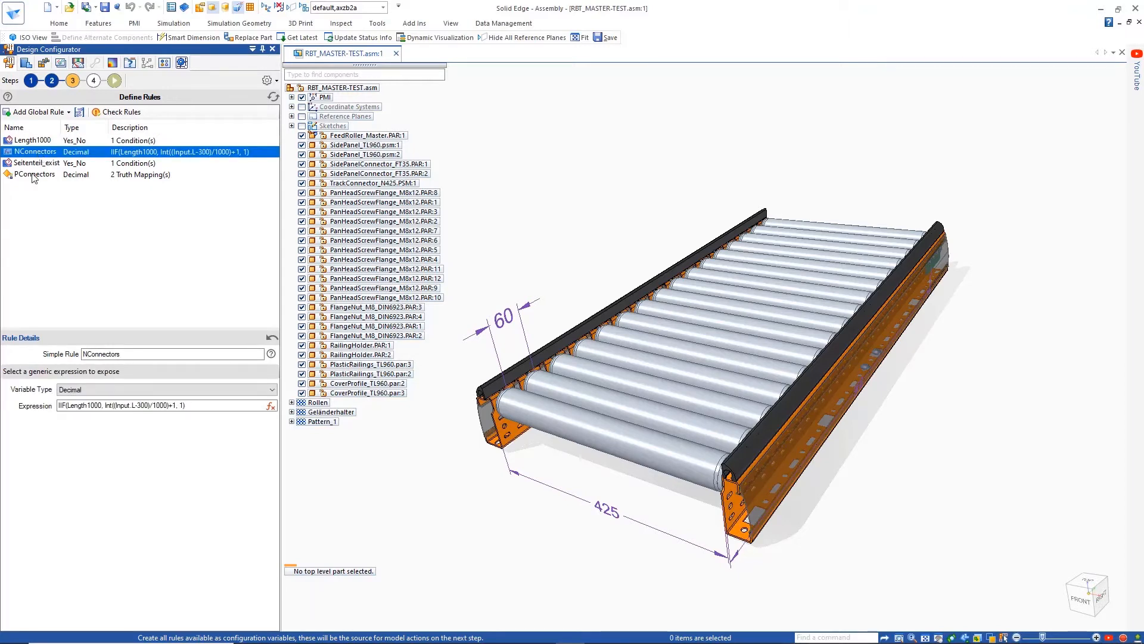
click(33, 174)
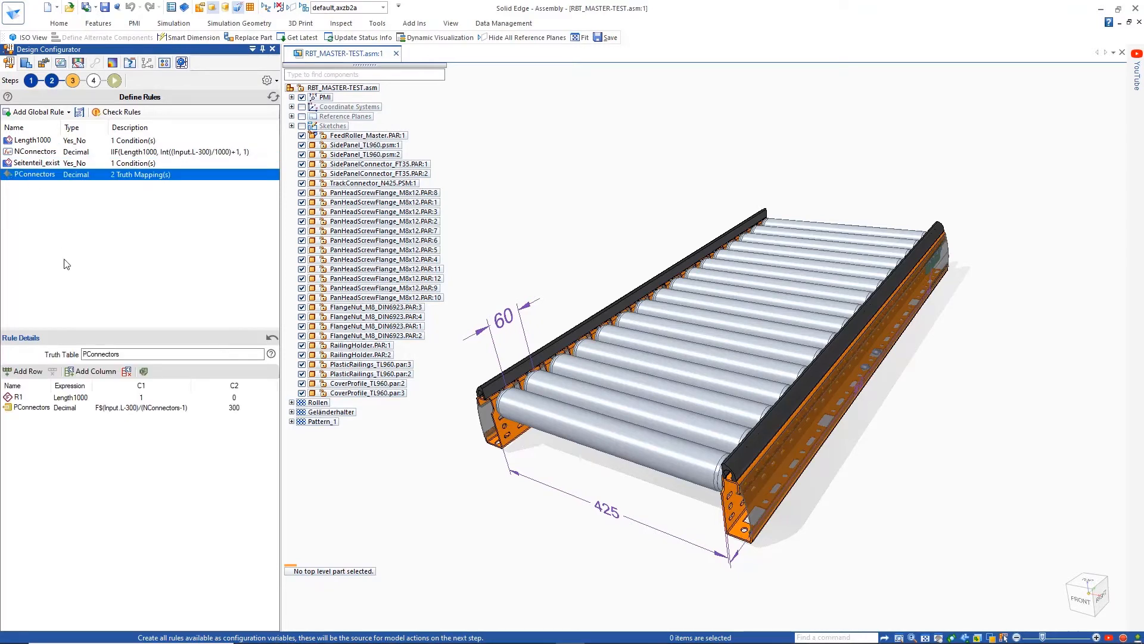
- Add a simple decimal rule named ConnectorPos with the expression IIF(Length1000,150,Input.L/2), and check the global rules
click(38, 112)
click(42, 156)
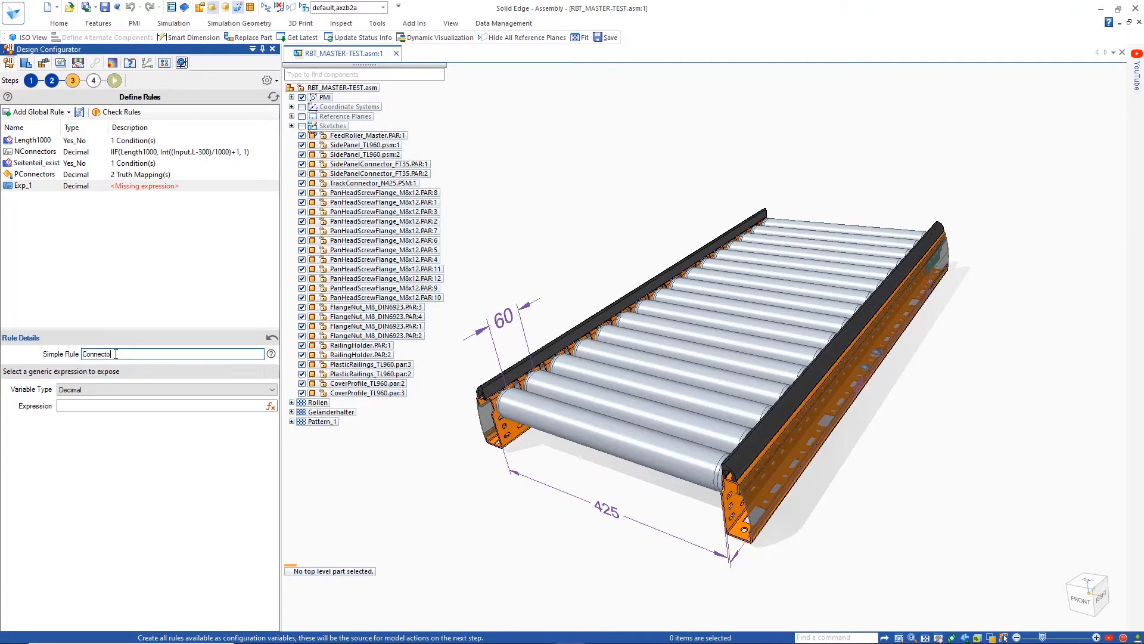
text(ConnectorPos)
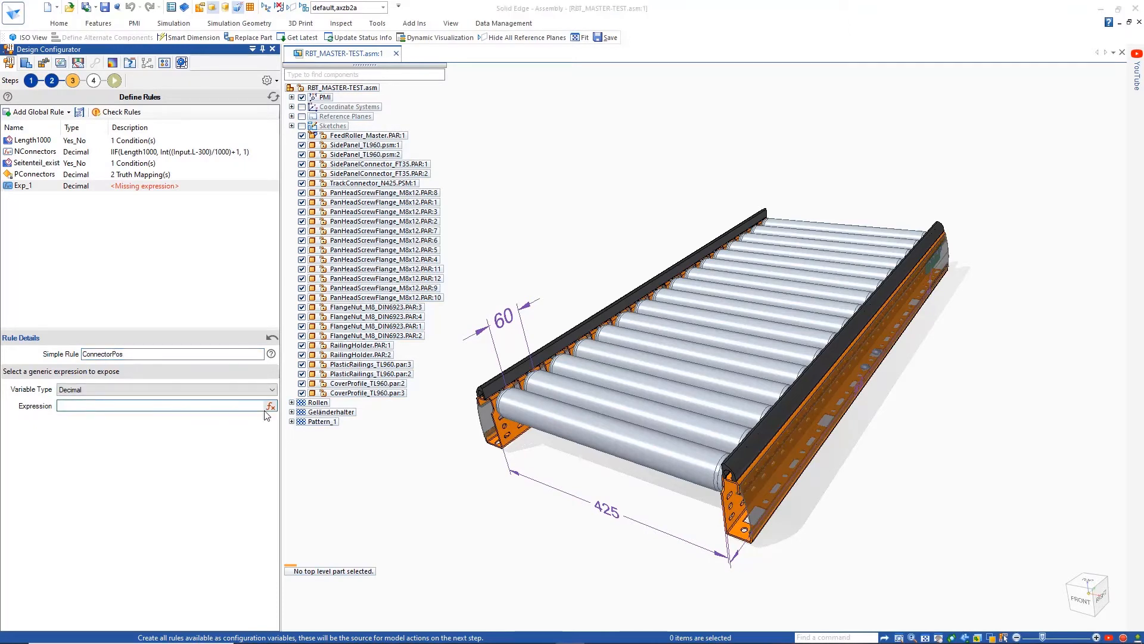
click(270, 406)
text(IIF()
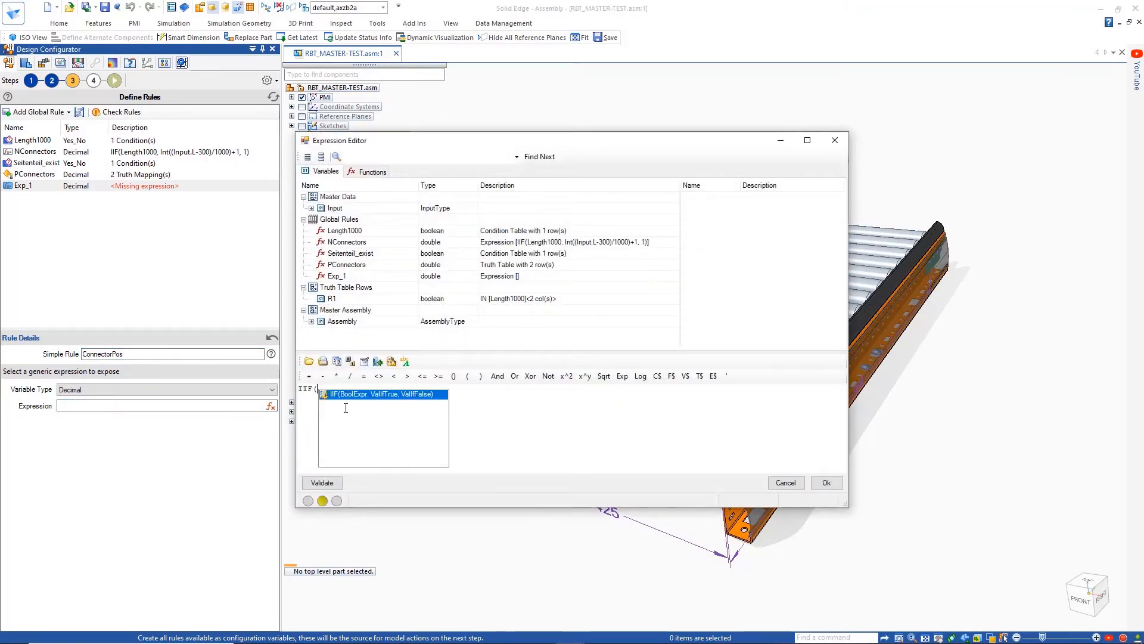
double_click(346, 232)
text(,150,Input.L/2)
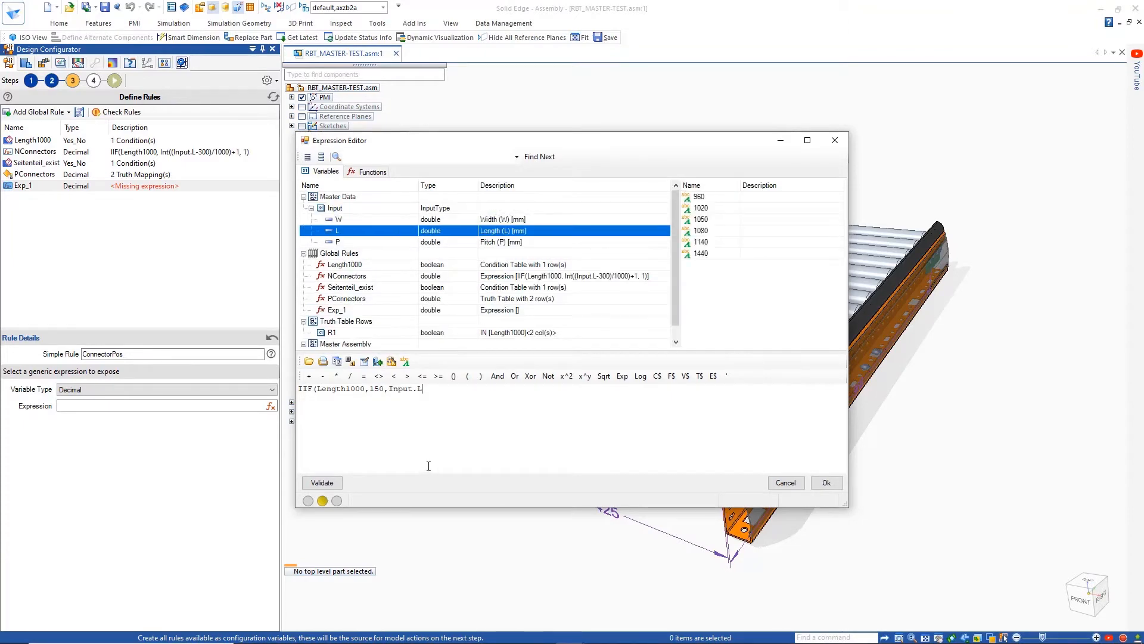
click(826, 482)
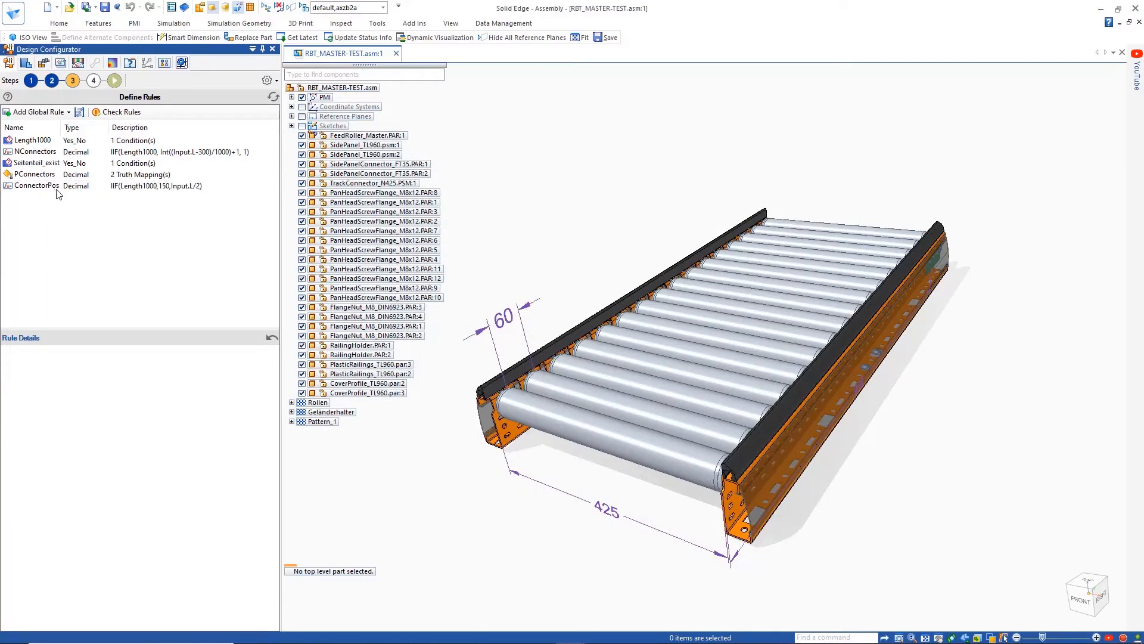
click(121, 111)
click(628, 353)
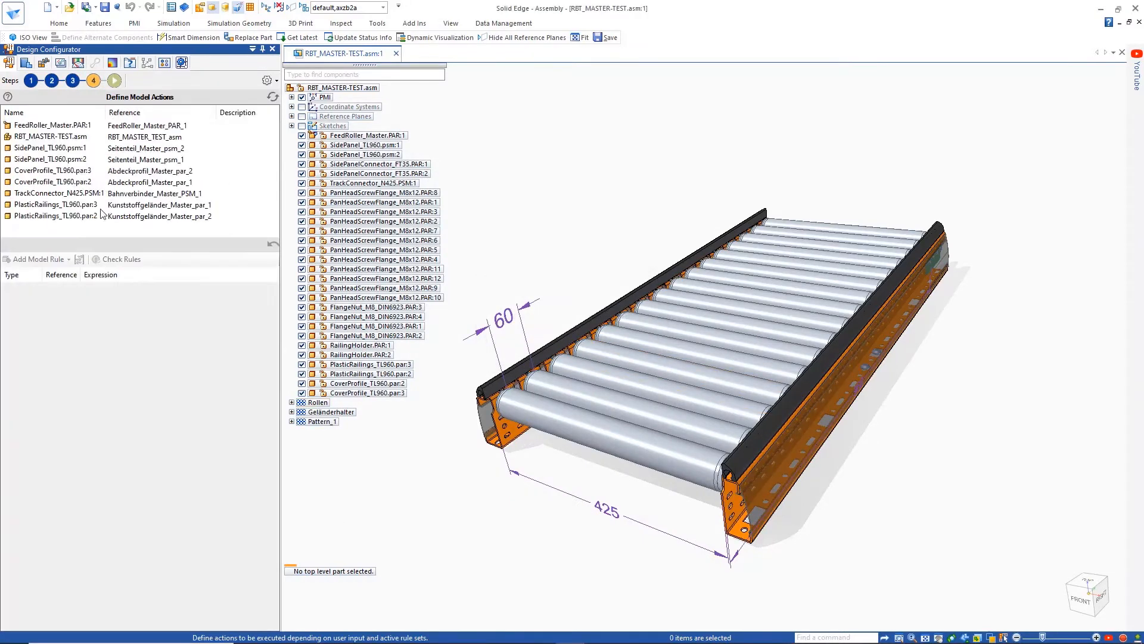
- Add two Replace Model rules to FeedRoller_Master.PAR:1 in the model actions
click(52, 125)
click(68, 259)
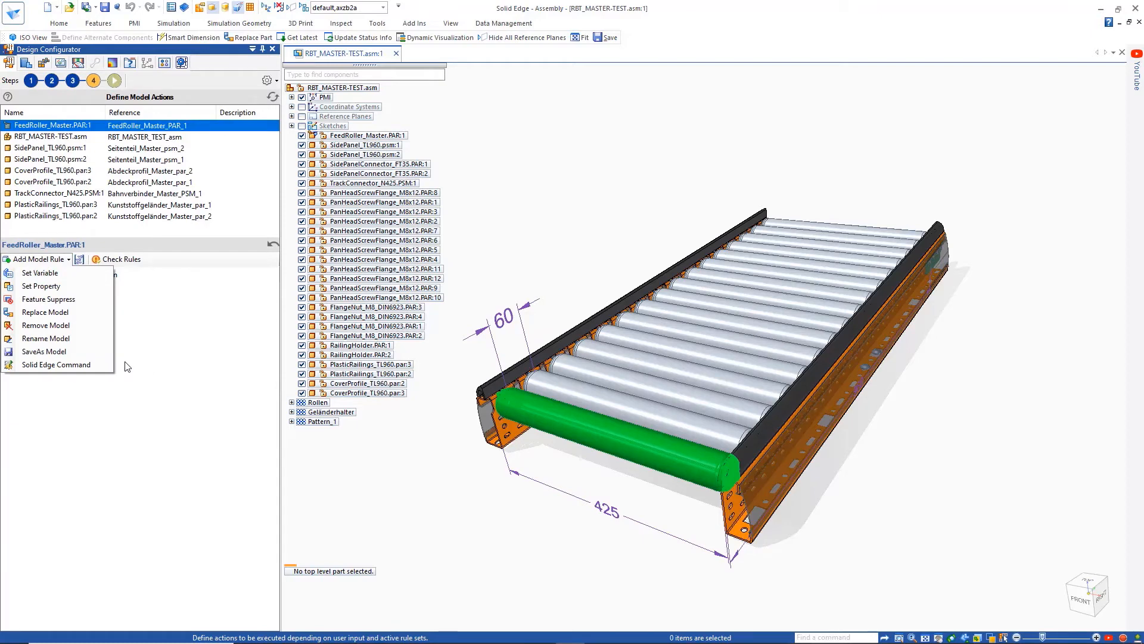
click(46, 311)
click(69, 259)
click(45, 312)
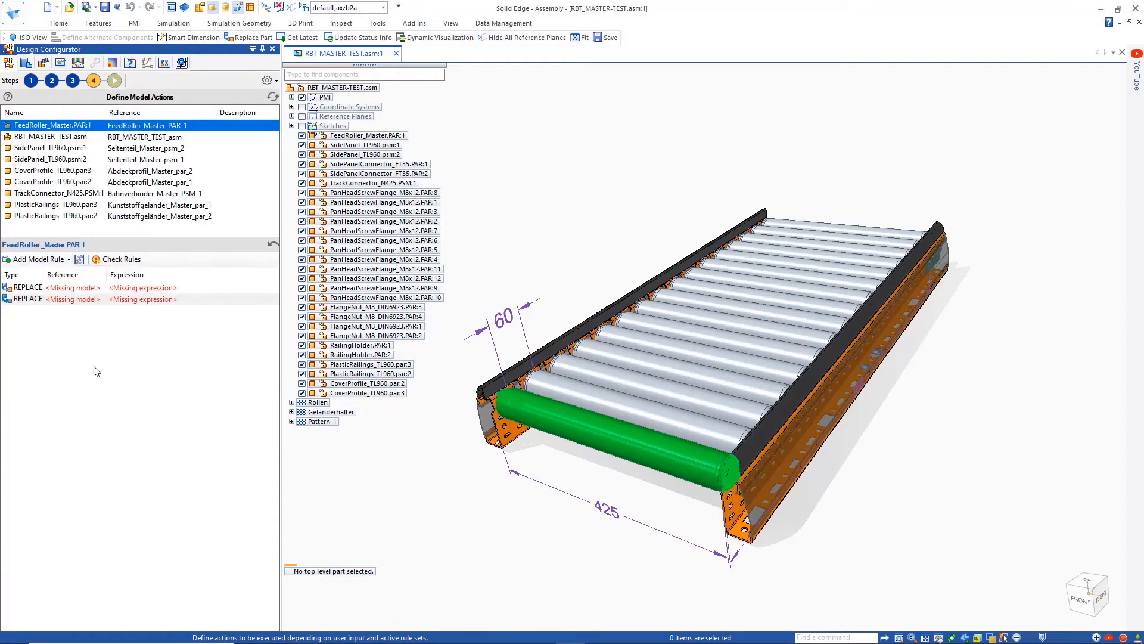
- Add FeedRoller_N725.PAR to the alternate components defined for FeedRoller_Master.PAR:1
click(401, 136)
right_click(401, 137)
mouse_move(507, 258)
click(632, 358)
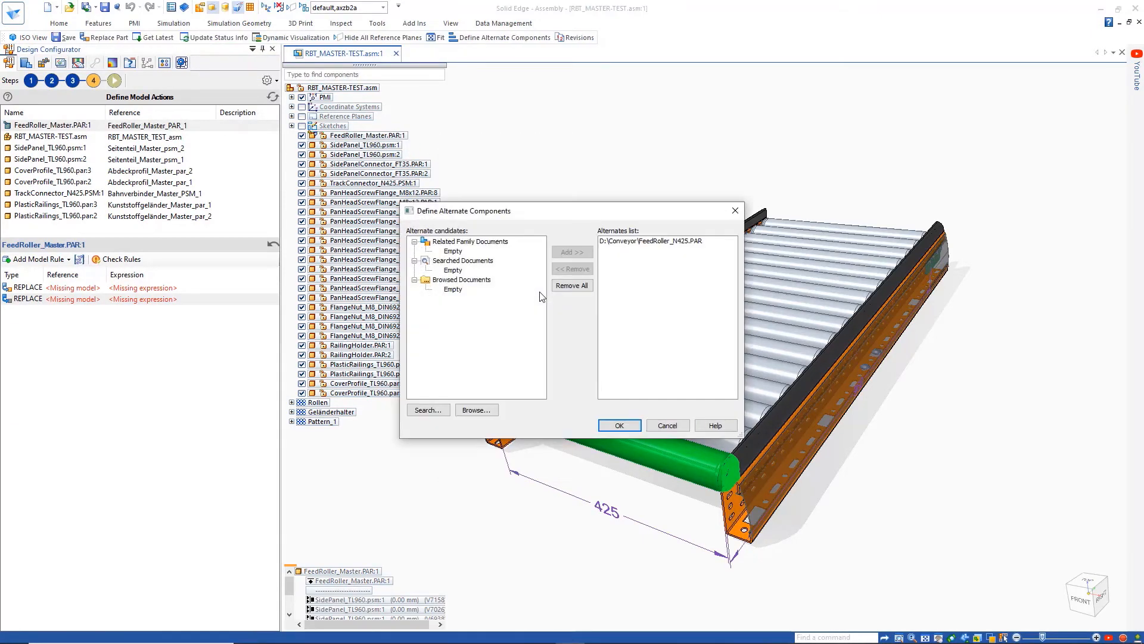
click(465, 410)
double_click(545, 374)
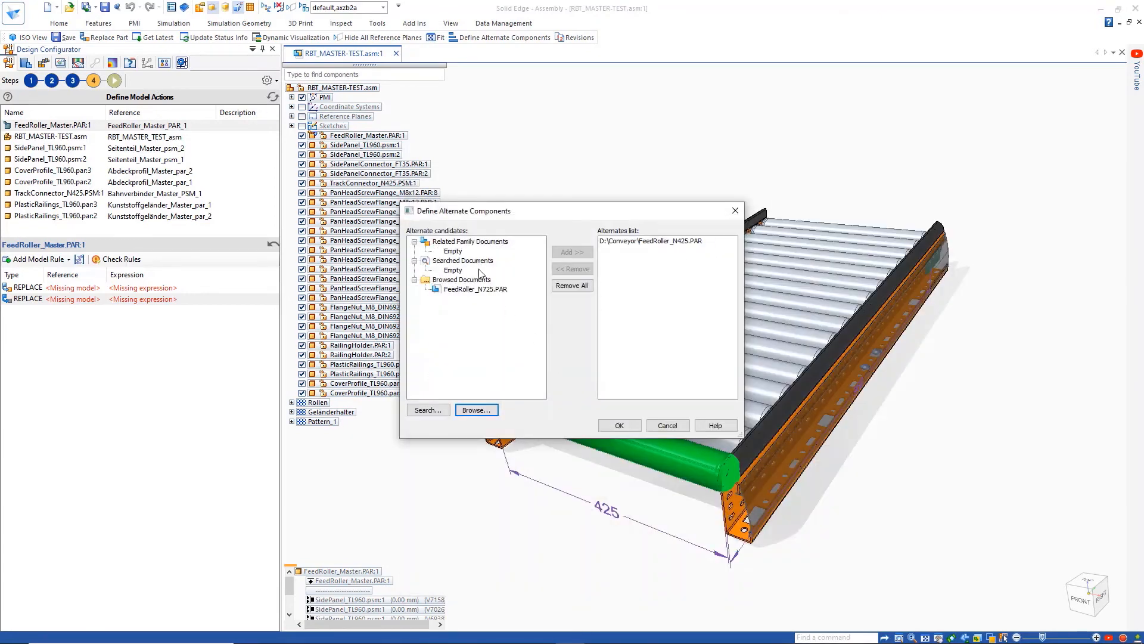
click(477, 289)
click(570, 253)
click(619, 425)
- Make the feed roller's first replace rule use FeedRoller_N425.PAR under the condition Input.W=425
click(71, 288)
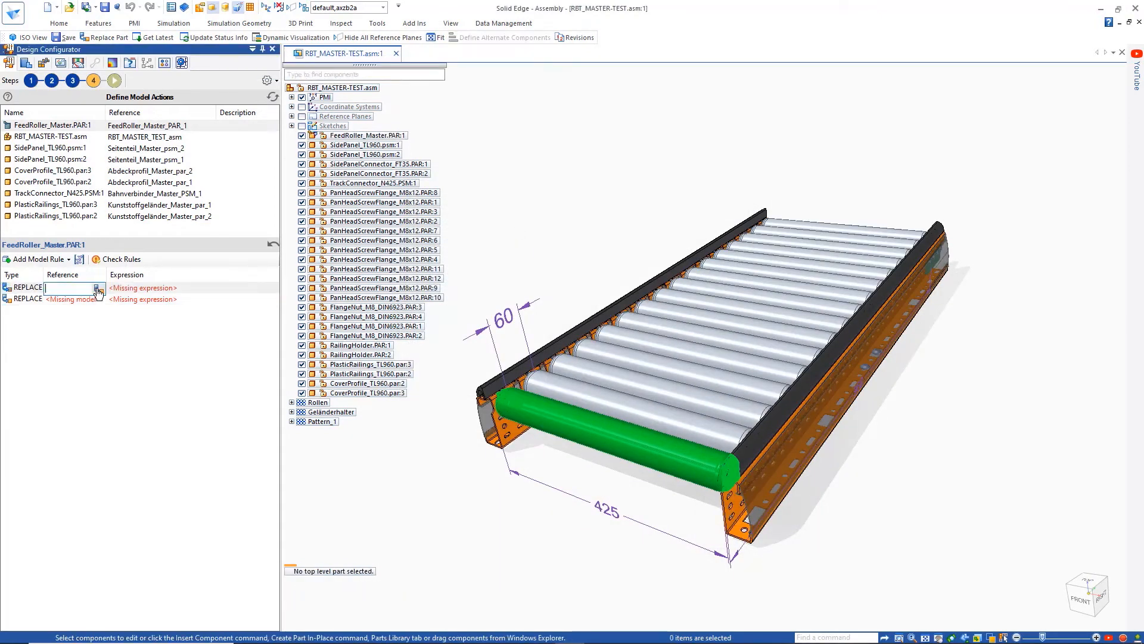
click(98, 288)
double_click(525, 237)
click(143, 288)
click(272, 289)
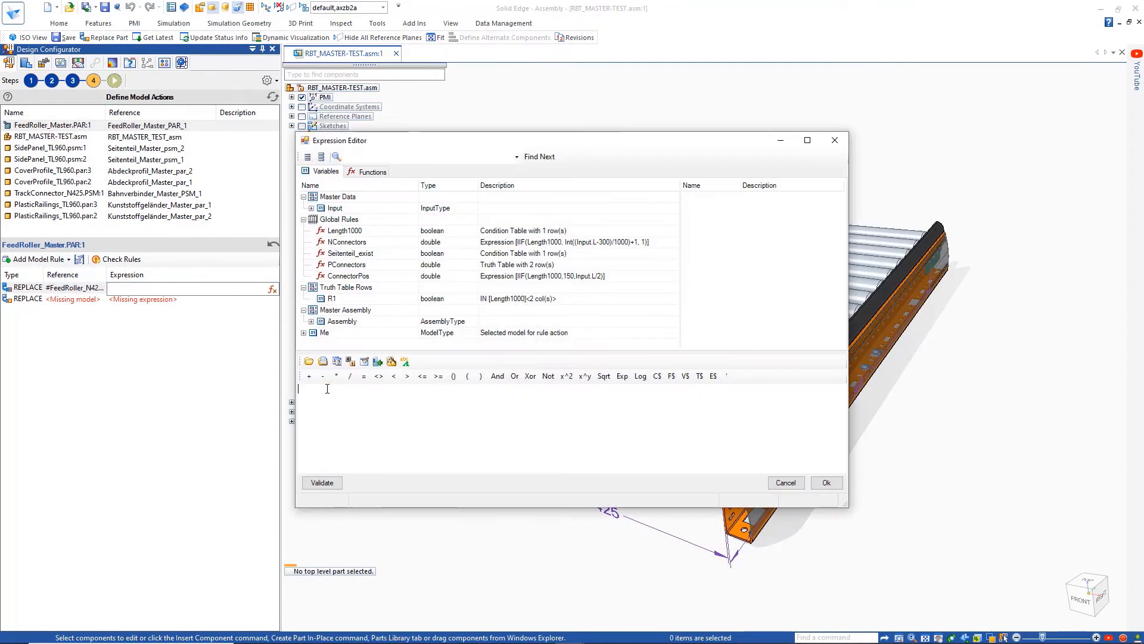
double_click(337, 220)
click(363, 376)
double_click(356, 395)
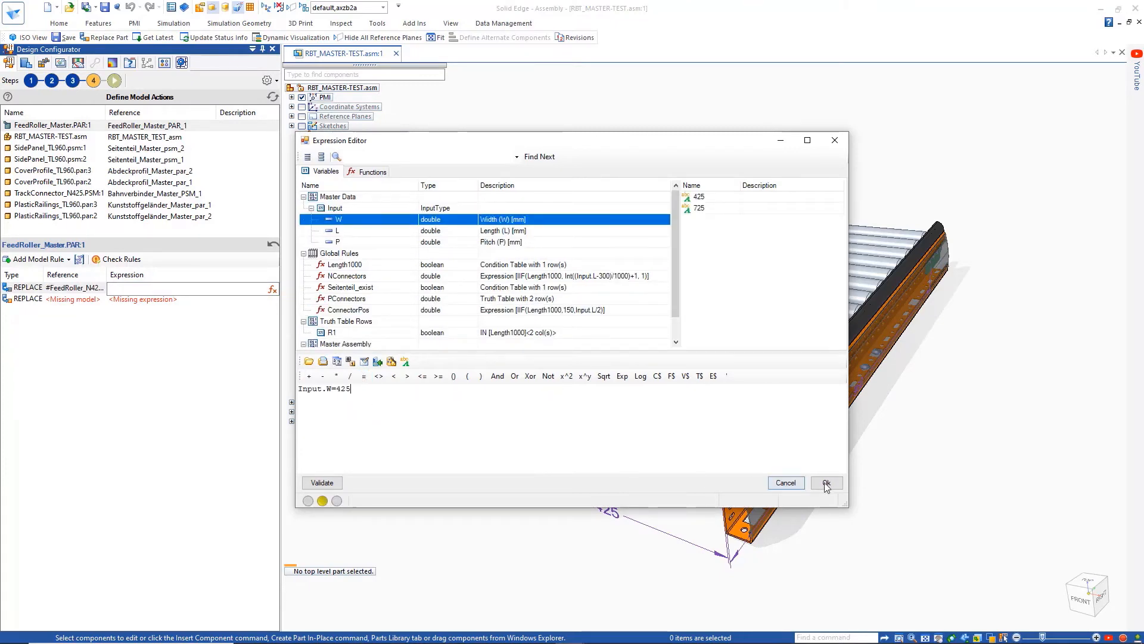
click(826, 482)
- Make the second replace rule use FeedRoller_N725.PAR, copying the first rule's condition and changing it to Input.W=725
click(72, 299)
click(99, 300)
double_click(519, 251)
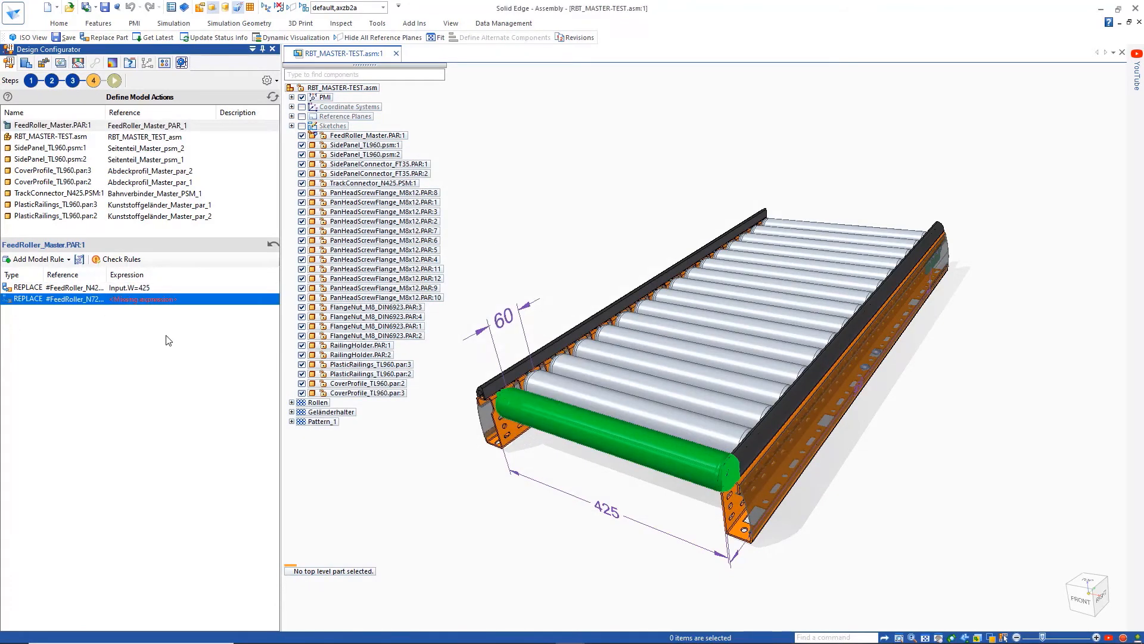
click(157, 290)
right_click(149, 288)
click(177, 326)
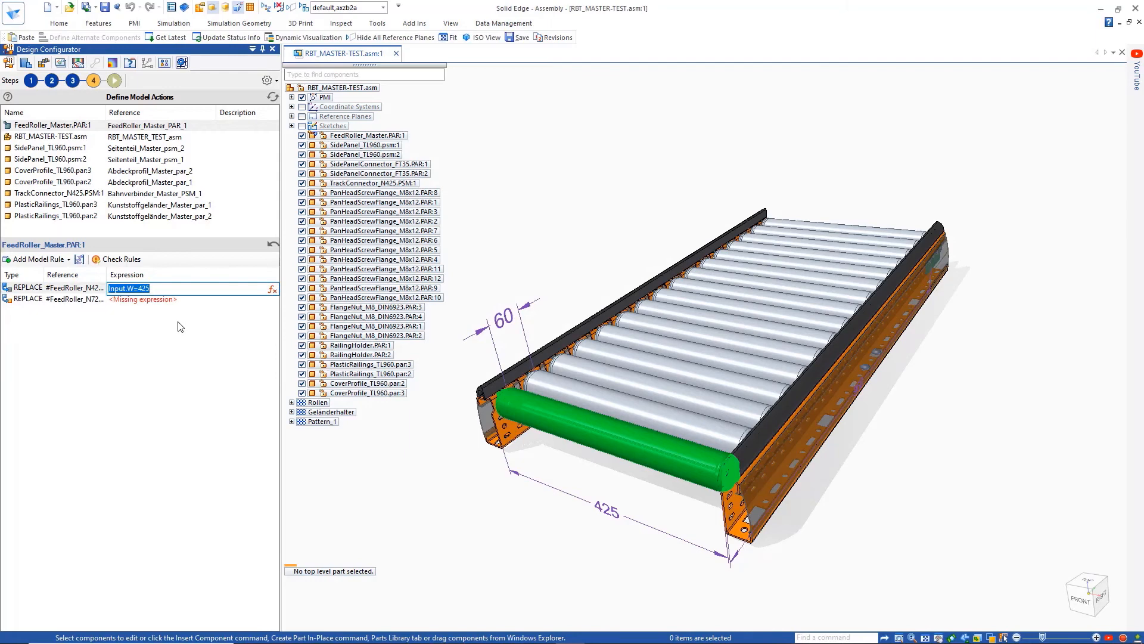
click(141, 300)
right_click(152, 299)
click(179, 351)
text(725)
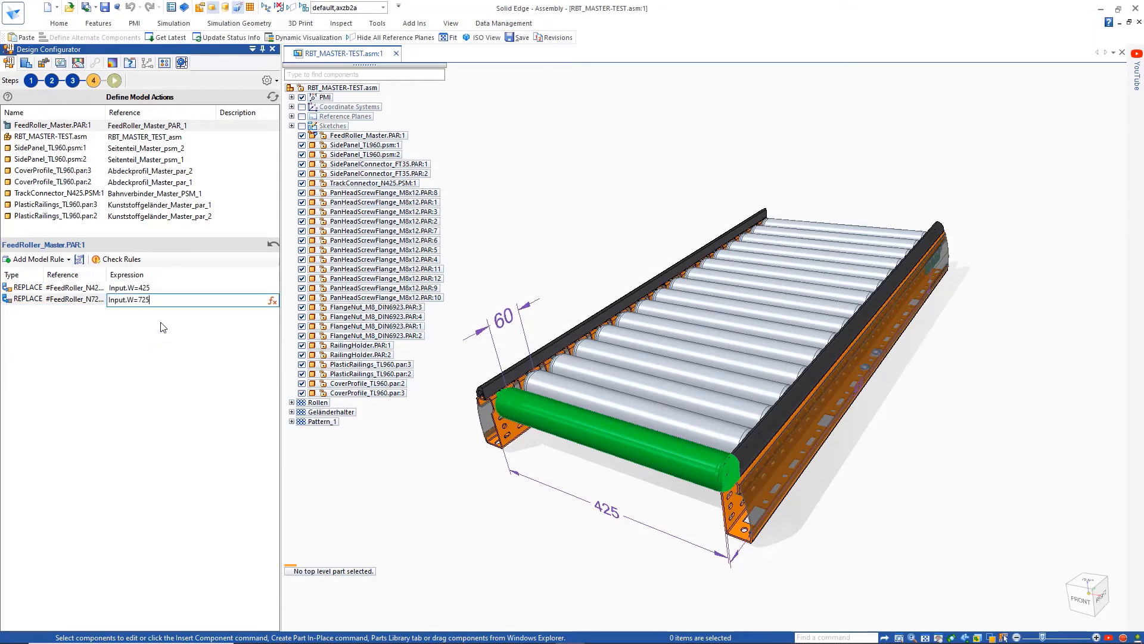
click(159, 323)
- Add further Set Variable rules to RBT_MASTER-TEST.asm and assign the ConnectorPos rule to its ConnectorPos variable
click(71, 137)
click(46, 261)
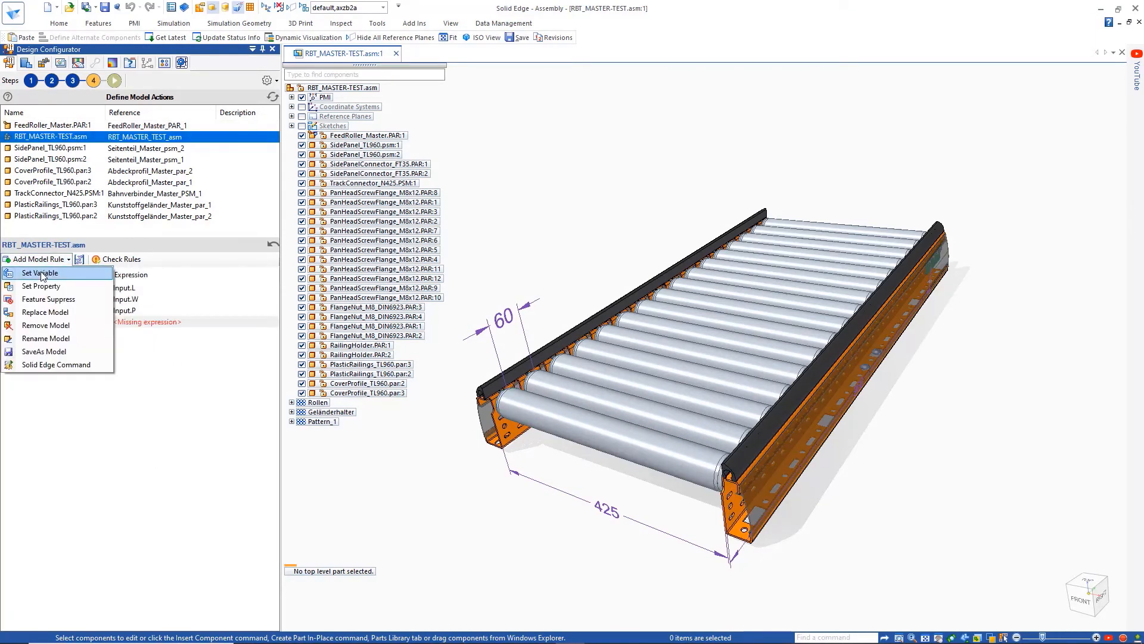
click(40, 272)
click(103, 323)
click(465, 340)
double_click(475, 340)
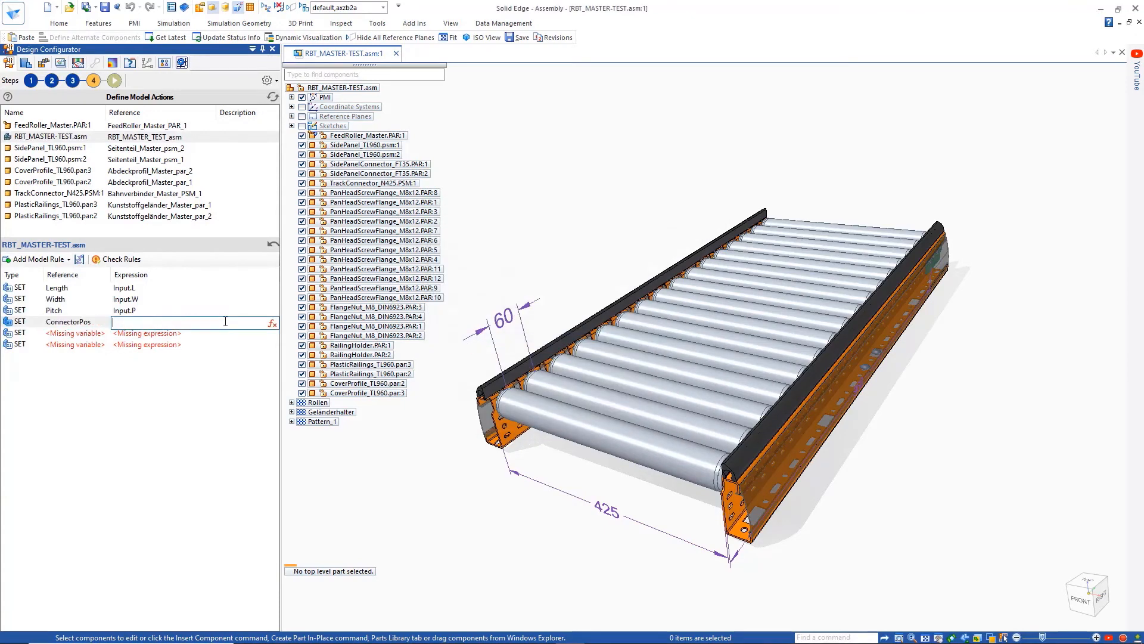
click(273, 323)
double_click(348, 276)
click(815, 484)
- Assign the PConnectors rule to the assembly variable PConnector in the next empty set rule
click(102, 334)
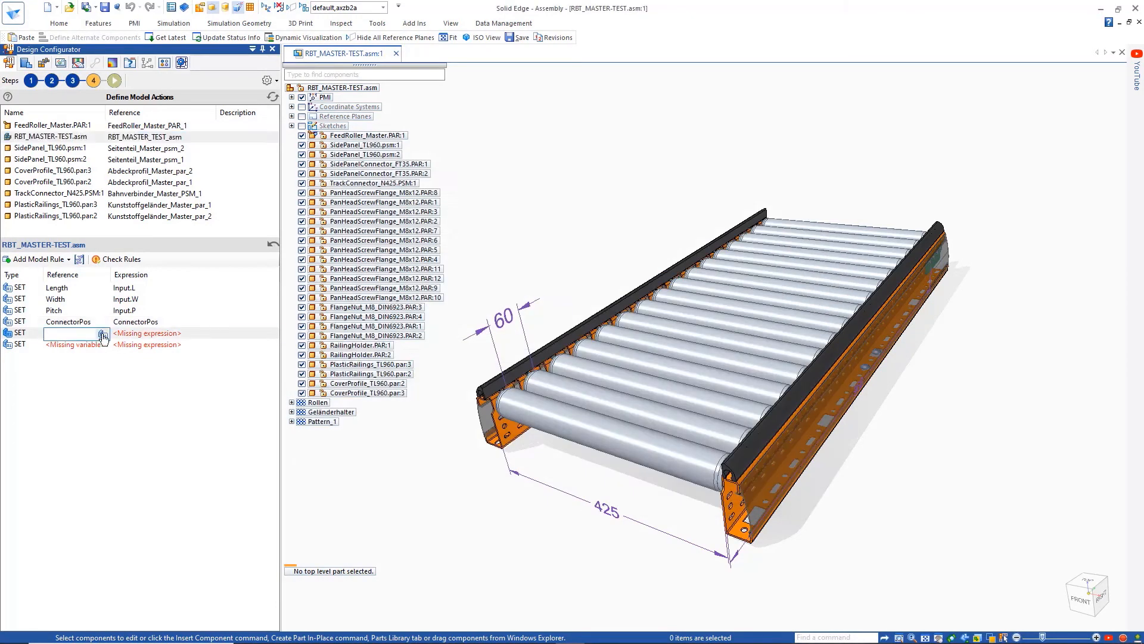
click(104, 335)
double_click(471, 352)
click(271, 335)
click(274, 335)
double_click(350, 266)
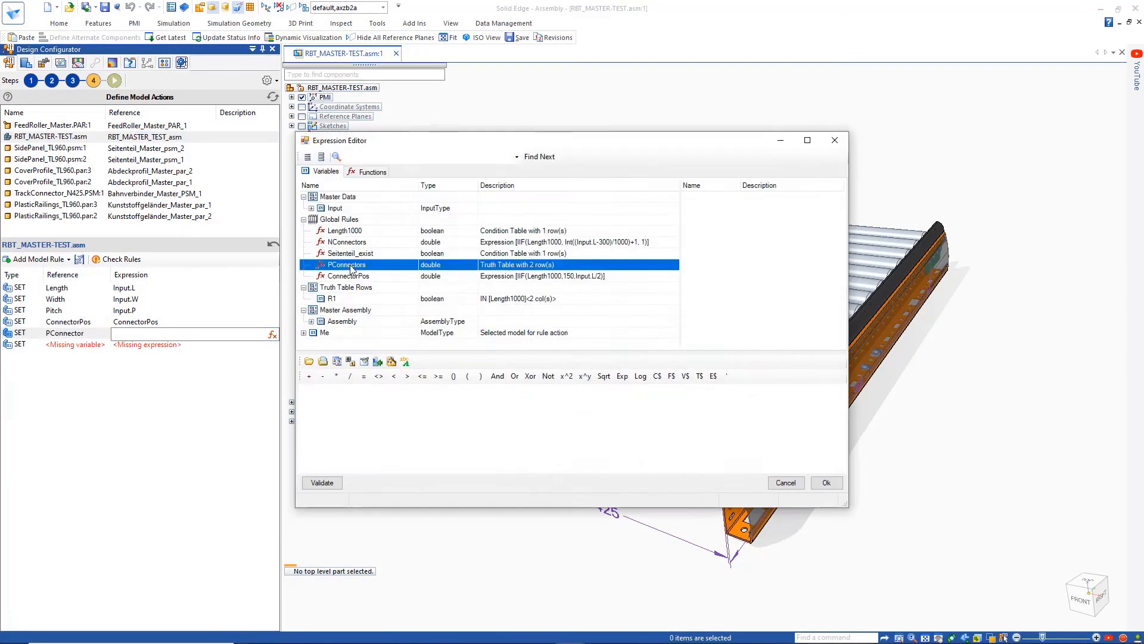
click(825, 483)
- Assign the NConnectors rule to the assembly variable NConnector in the last empty set rule
click(102, 345)
click(103, 346)
double_click(443, 361)
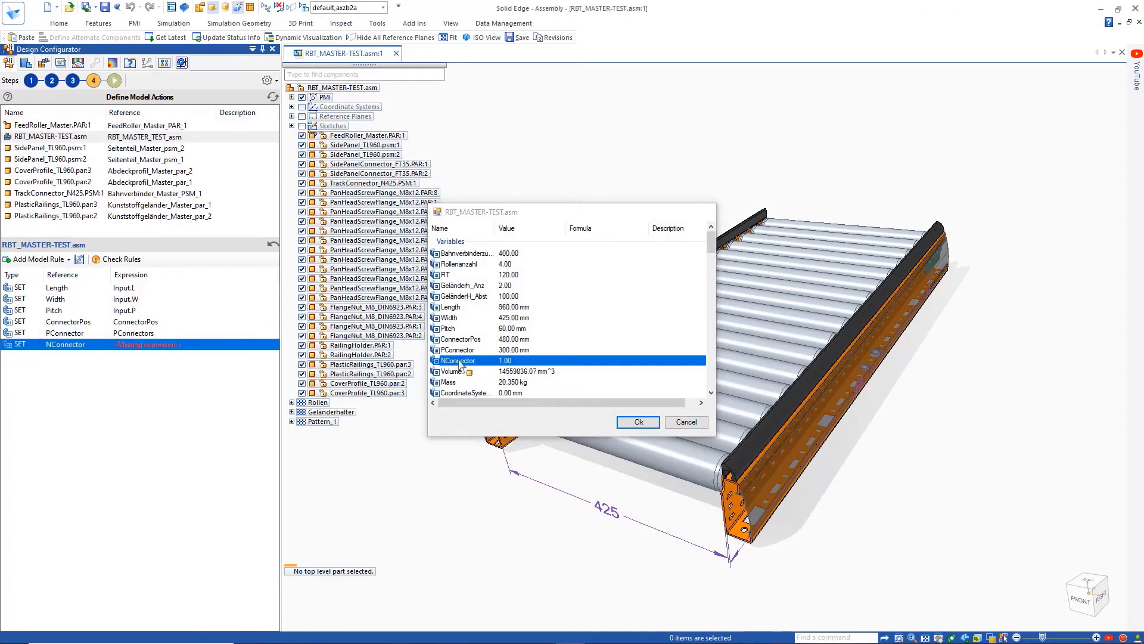
click(272, 346)
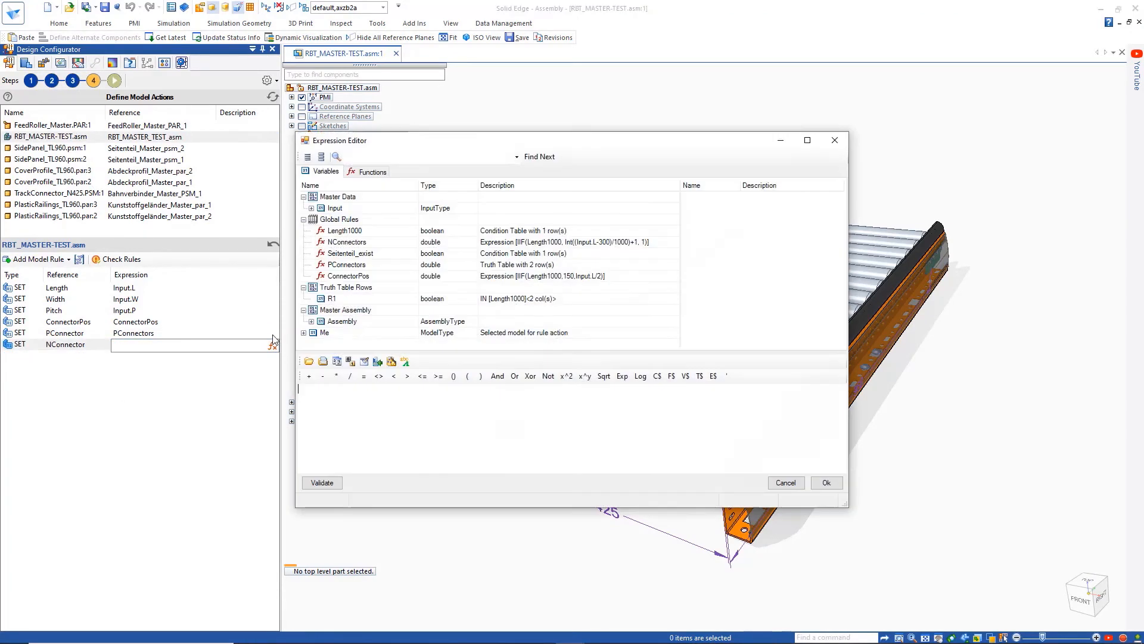
double_click(357, 242)
click(826, 482)
- Add a rename rule with "CONVEYOR_"+Input.L+Input.W+Input.P+".asm" and a SaveAs rule with the same expression ending in ".stp"
click(57, 260)
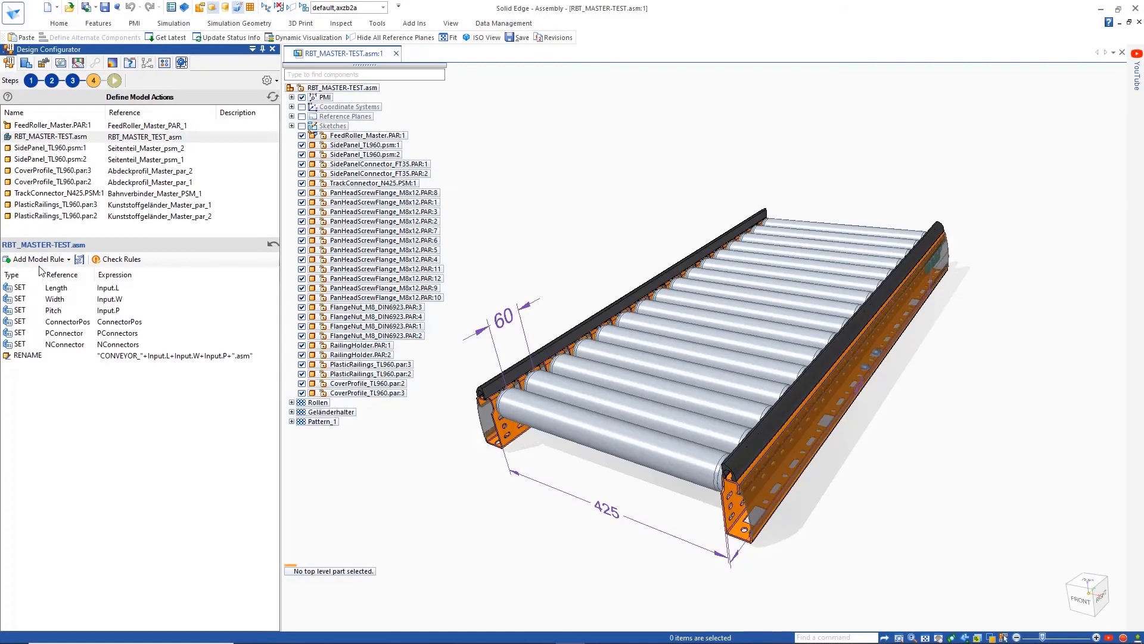
click(42, 260)
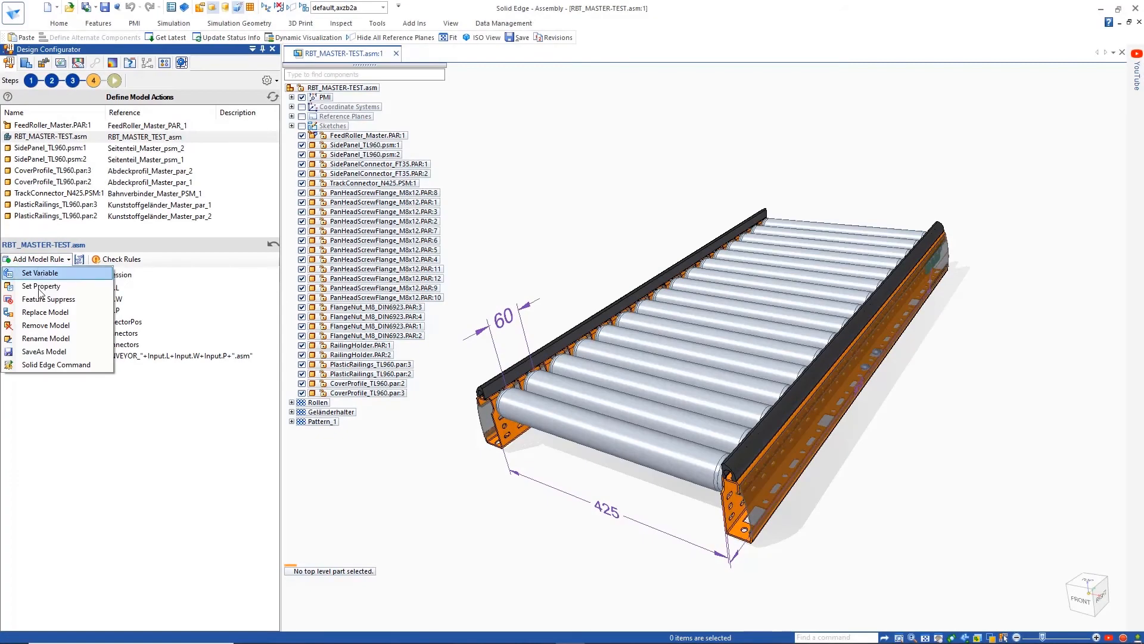
click(36, 355)
click(130, 356)
right_click(129, 355)
click(153, 389)
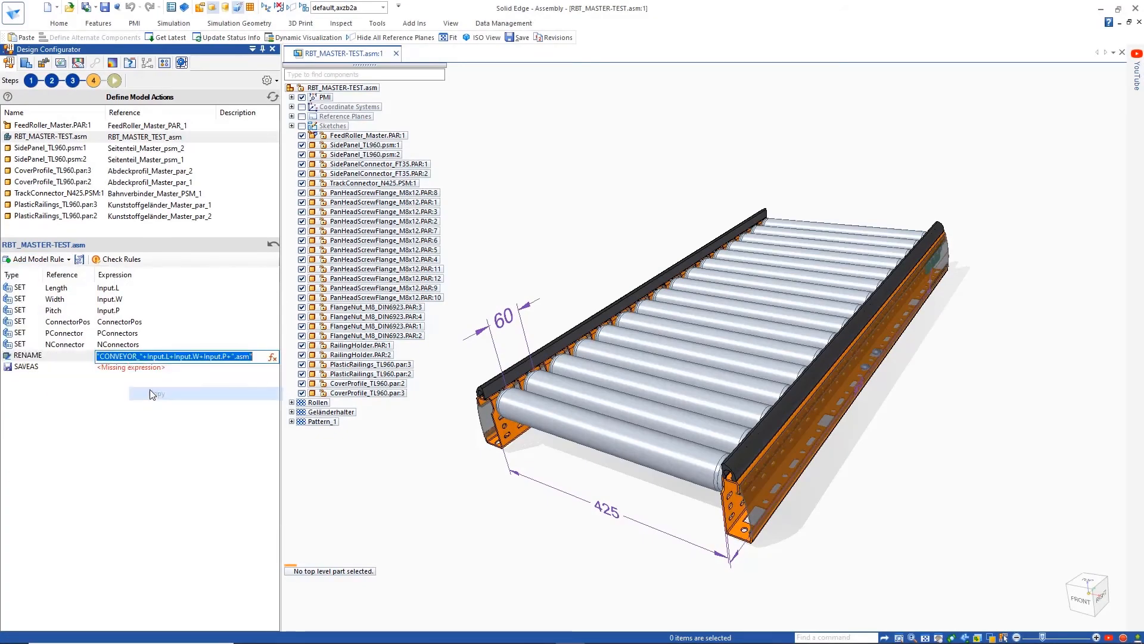
click(131, 367)
right_click(137, 368)
click(166, 420)
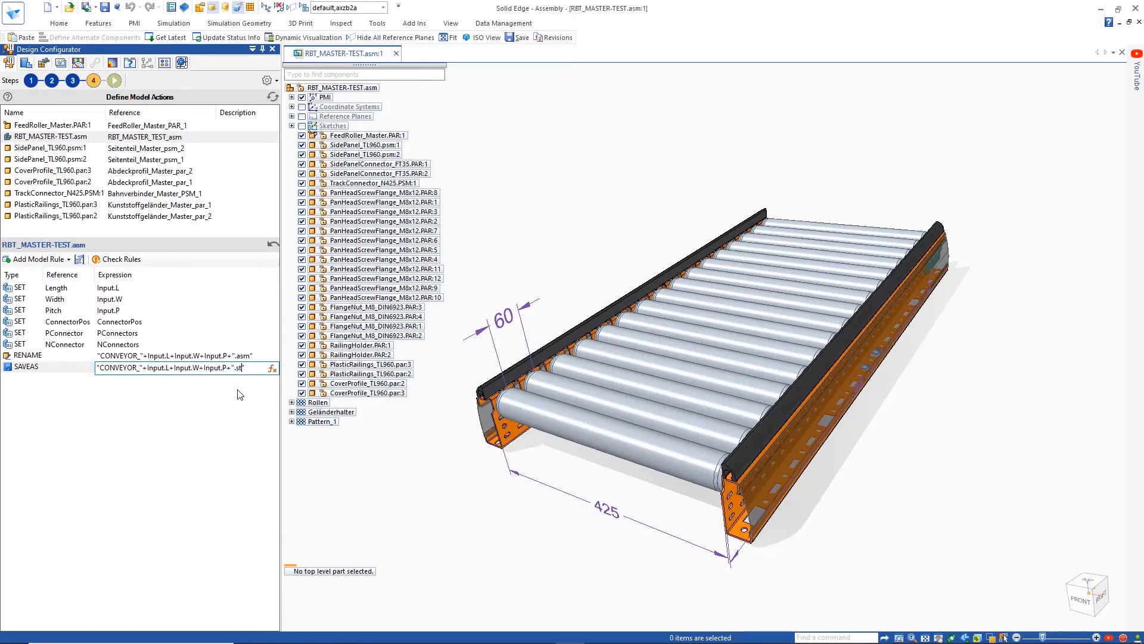
click(223, 392)
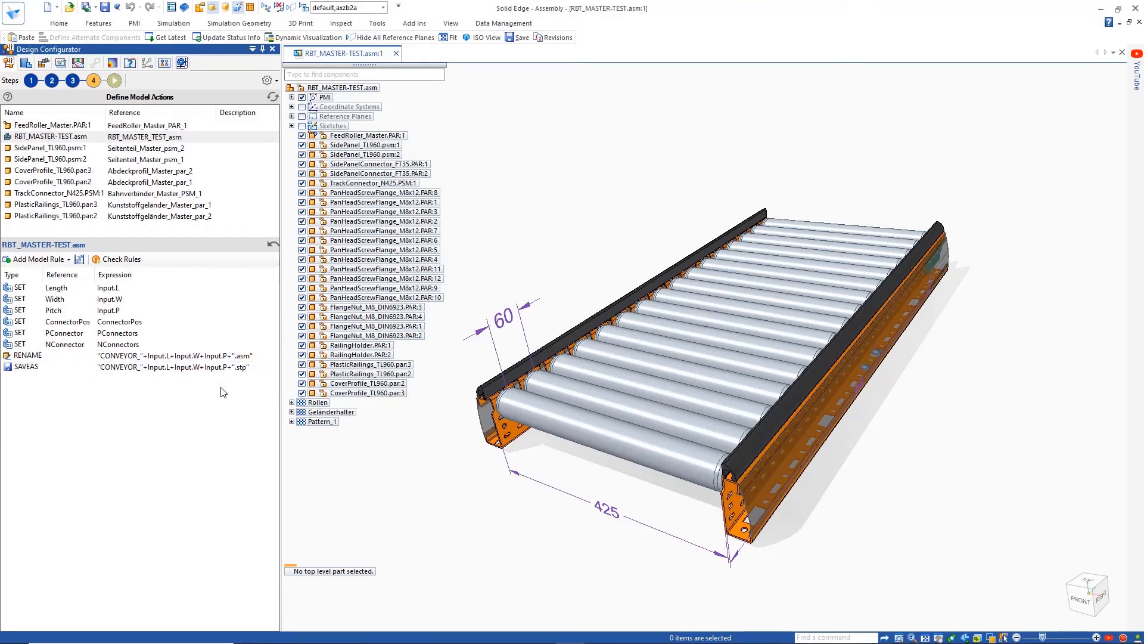
- Move RBT_MASTER-TEST.asm to the end of the model actions and run the configuration with length 1440, width 725 and pitch 60
drag(60, 140, 63, 223)
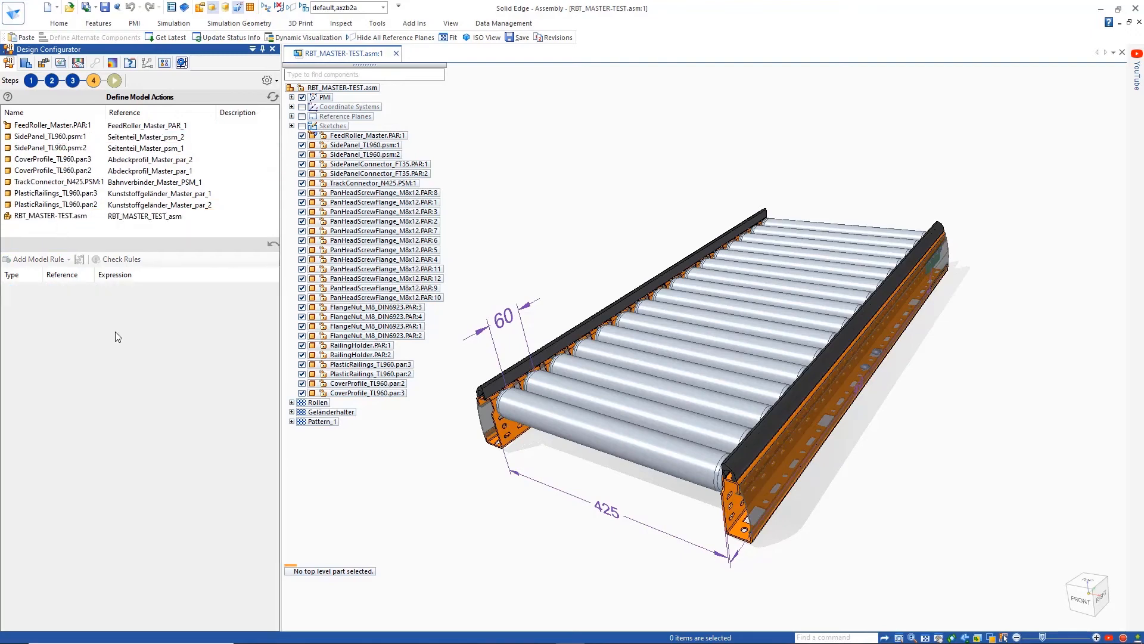
click(115, 80)
click(109, 260)
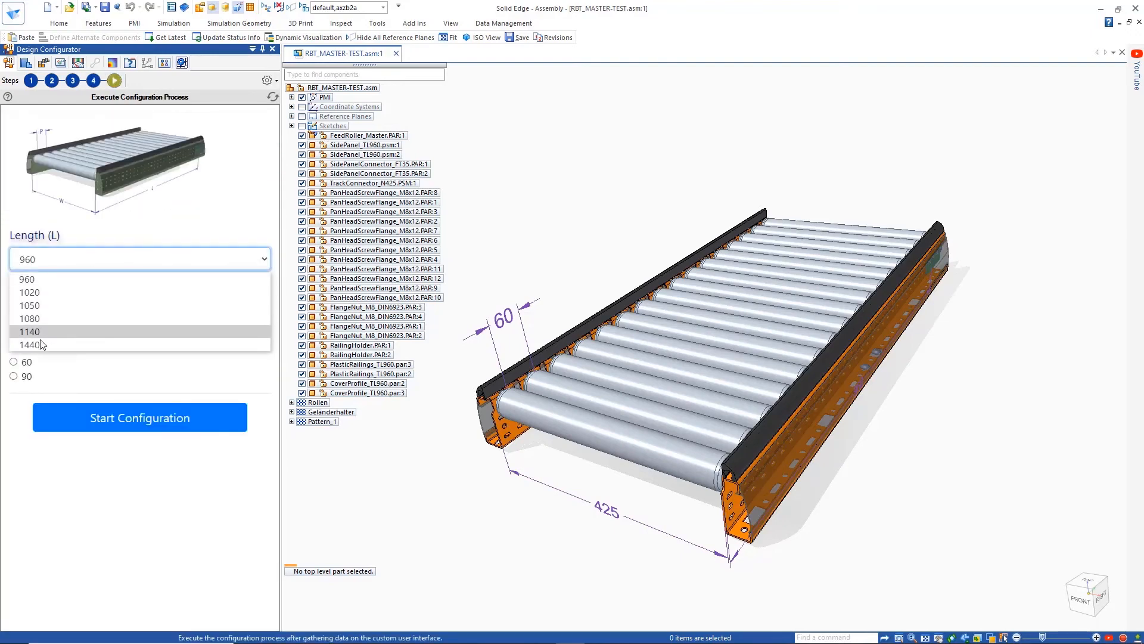
click(37, 333)
click(34, 313)
click(36, 345)
click(102, 420)
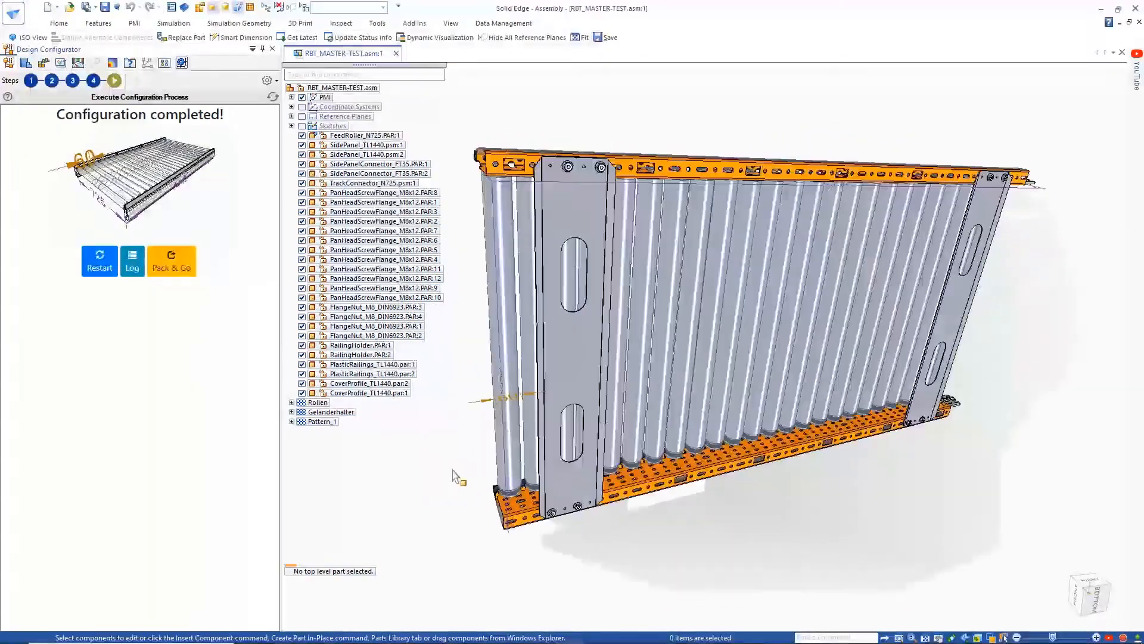
- Restart the configuration form and run the configuration with length 960 and width 425
click(99, 261)
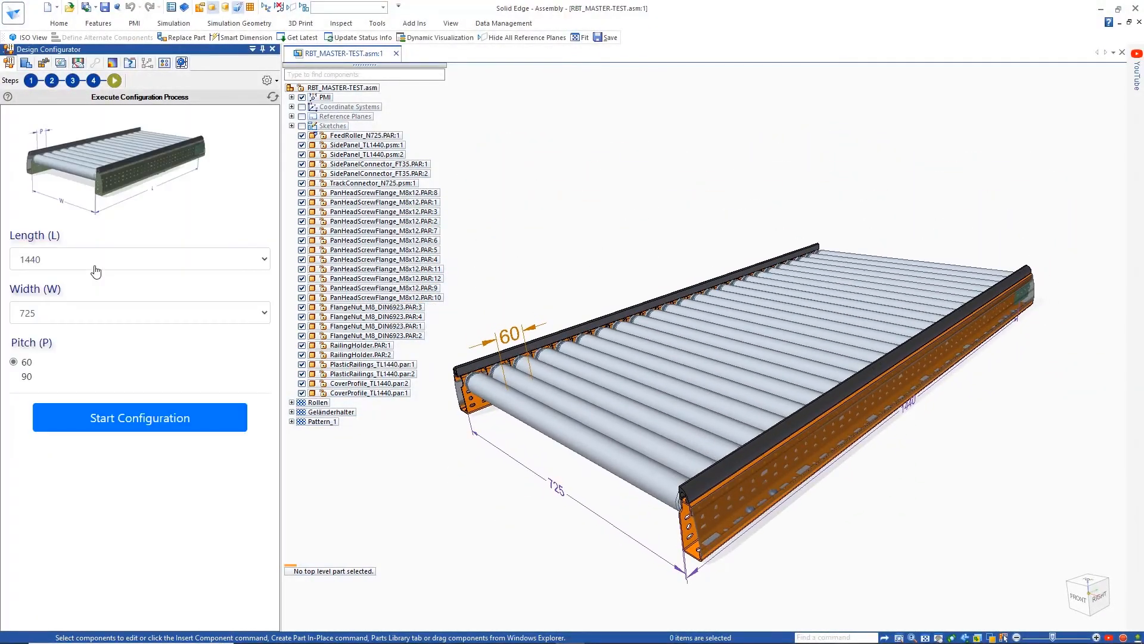
click(94, 262)
click(56, 277)
click(42, 313)
click(67, 418)
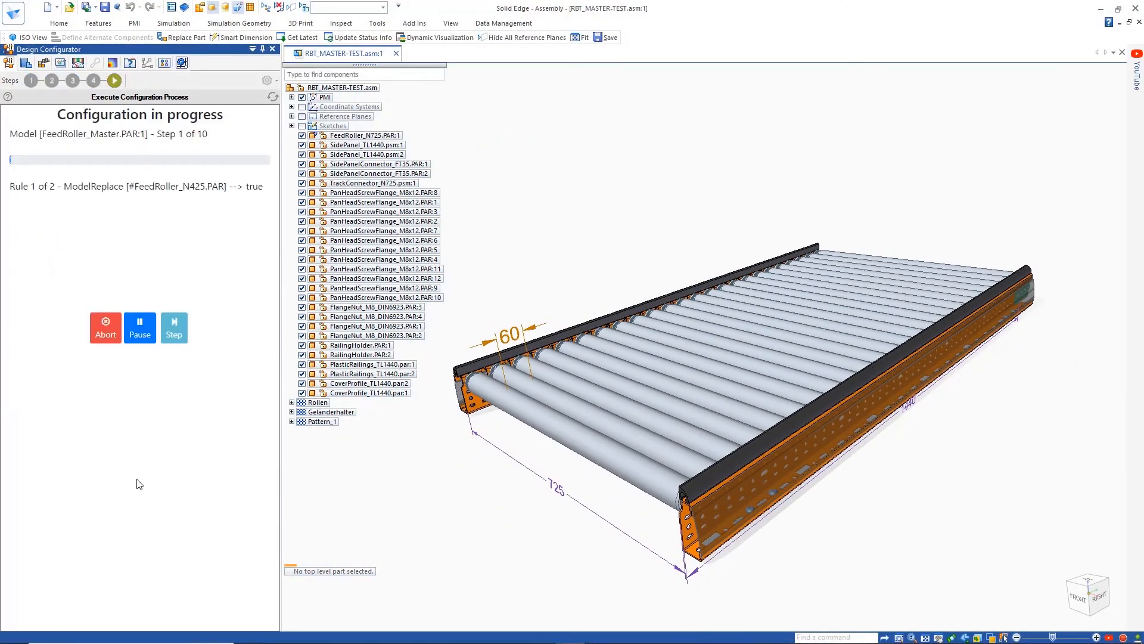